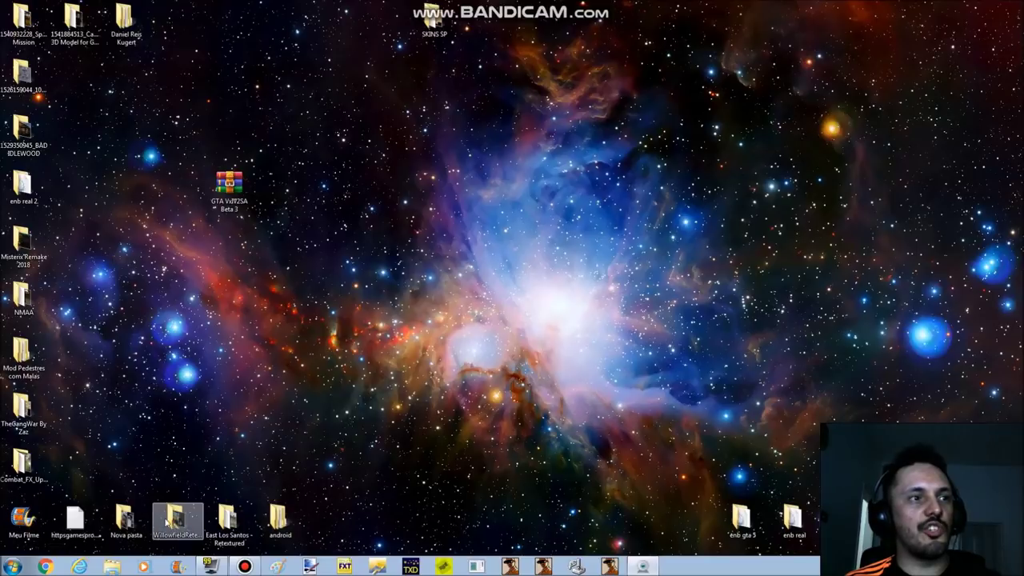
drag(228, 196, 432, 362)
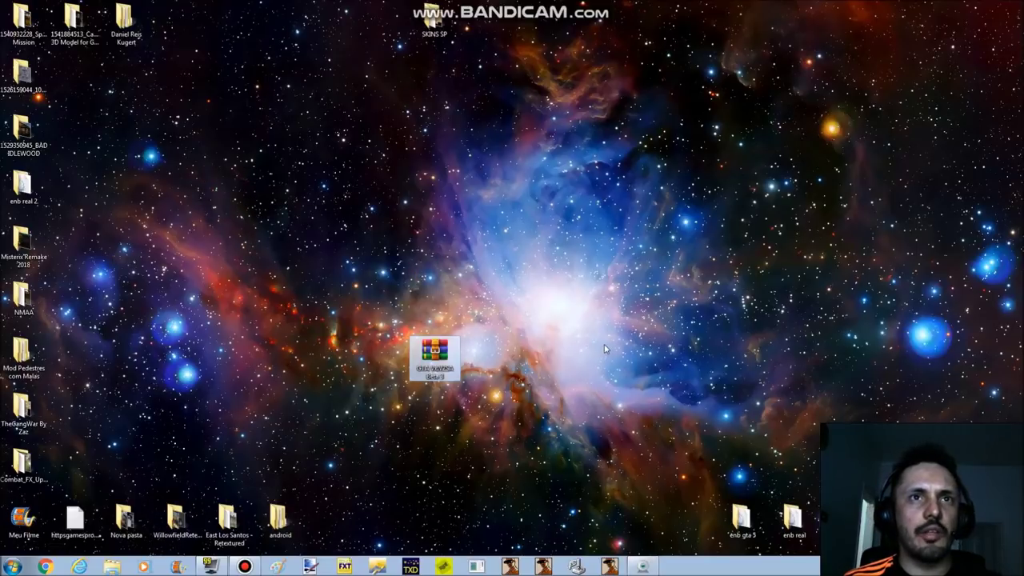
click(437, 376)
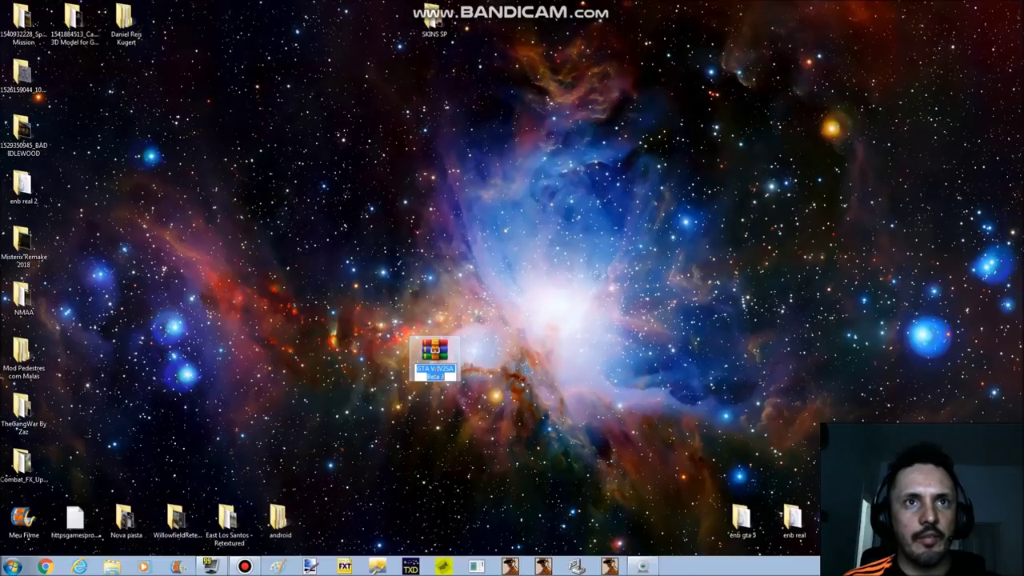
double_click(442, 368)
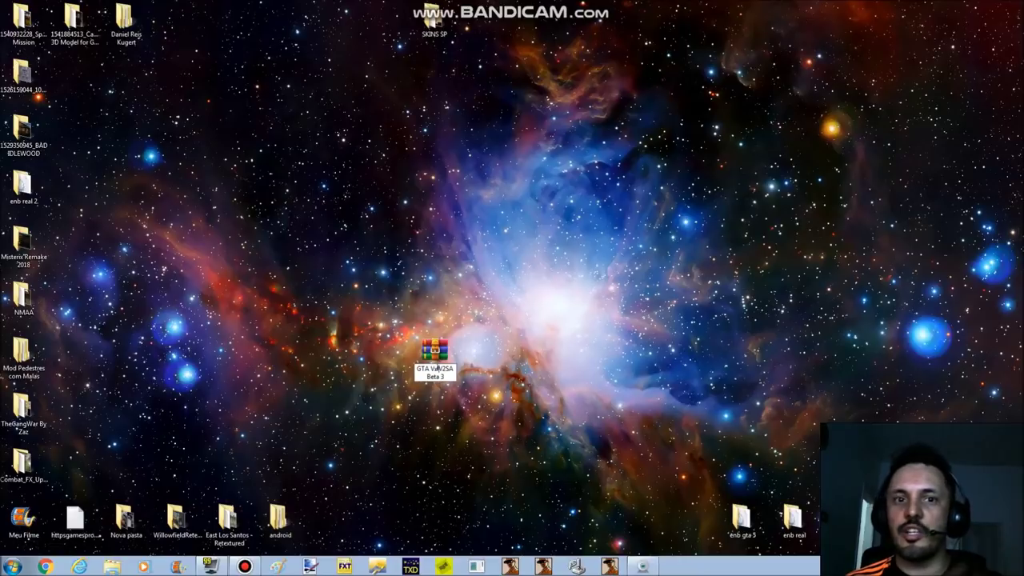
key(Return)
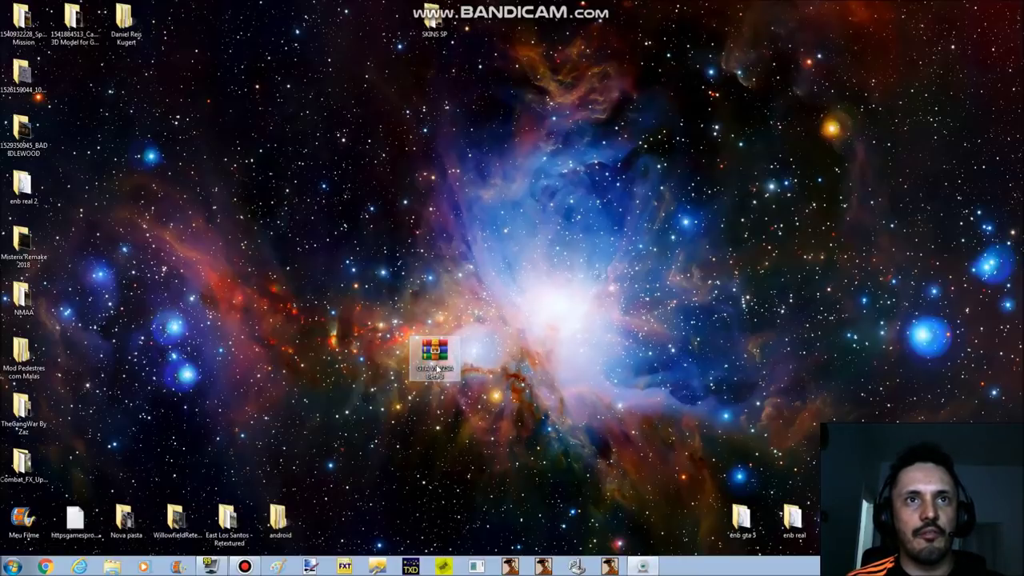
click(470, 377)
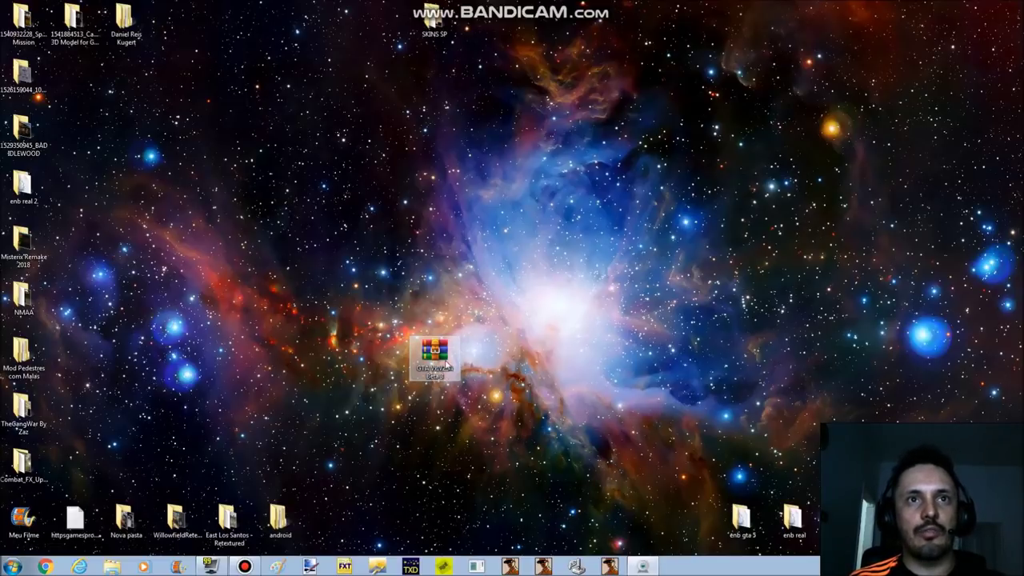
click(445, 364)
key(F2)
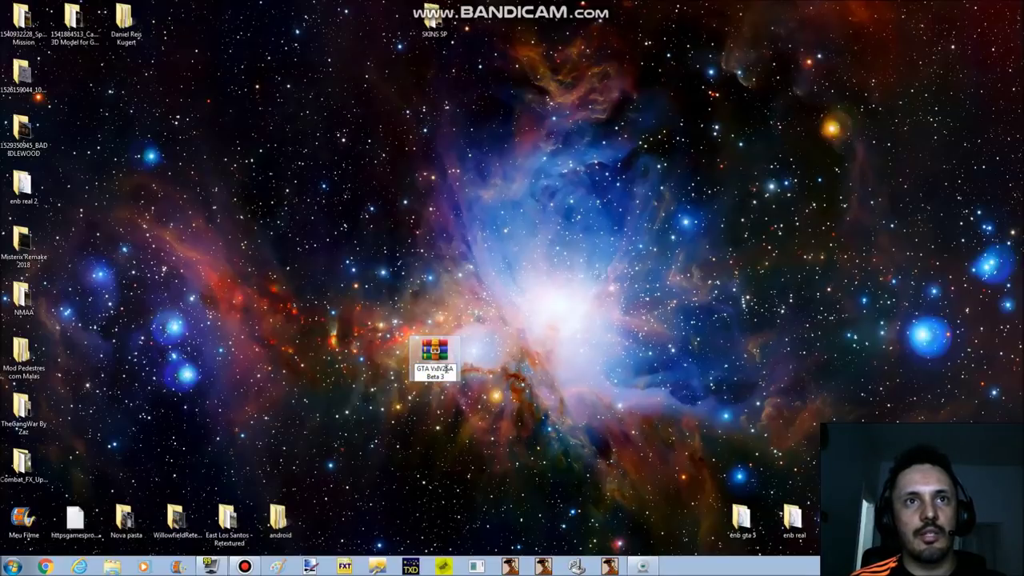
click(452, 369)
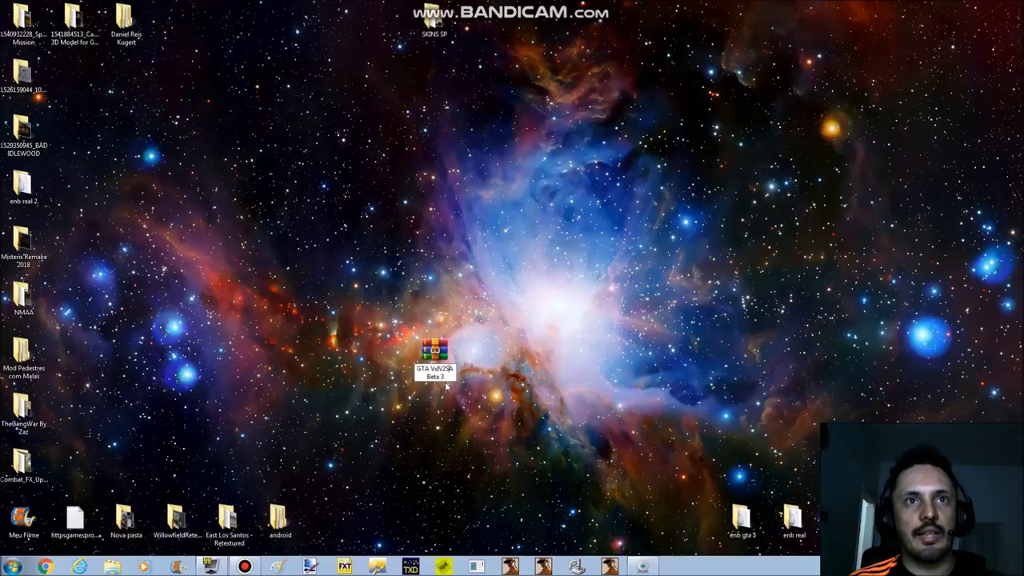
Reposition the GTA VxIV2SA Beta 3 archive on the desktop and open it in WinRAR, keeping only one archive window
drag(444, 344, 392, 343)
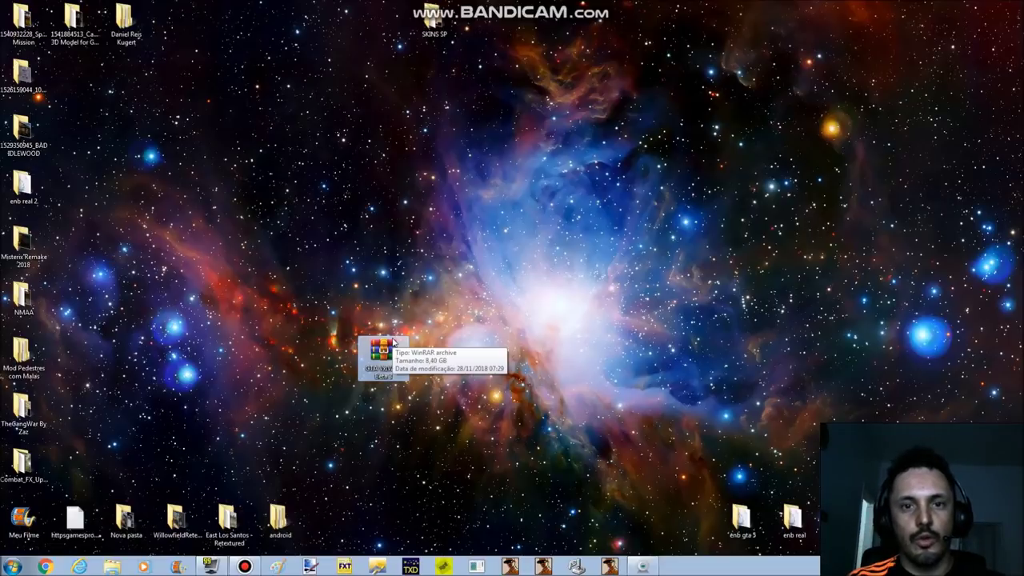
key(Up)
drag(392, 345, 348, 320)
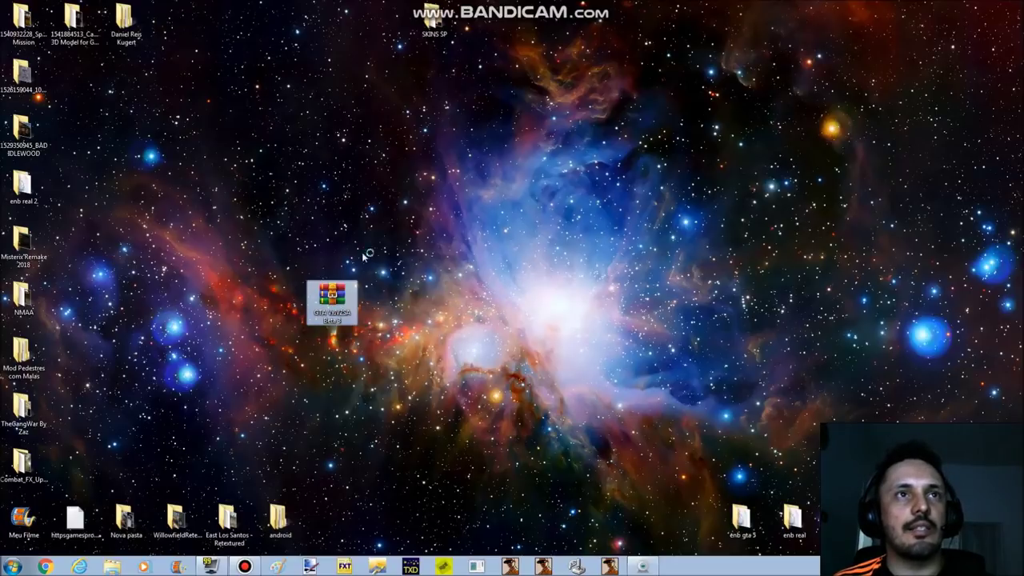
key(Return)
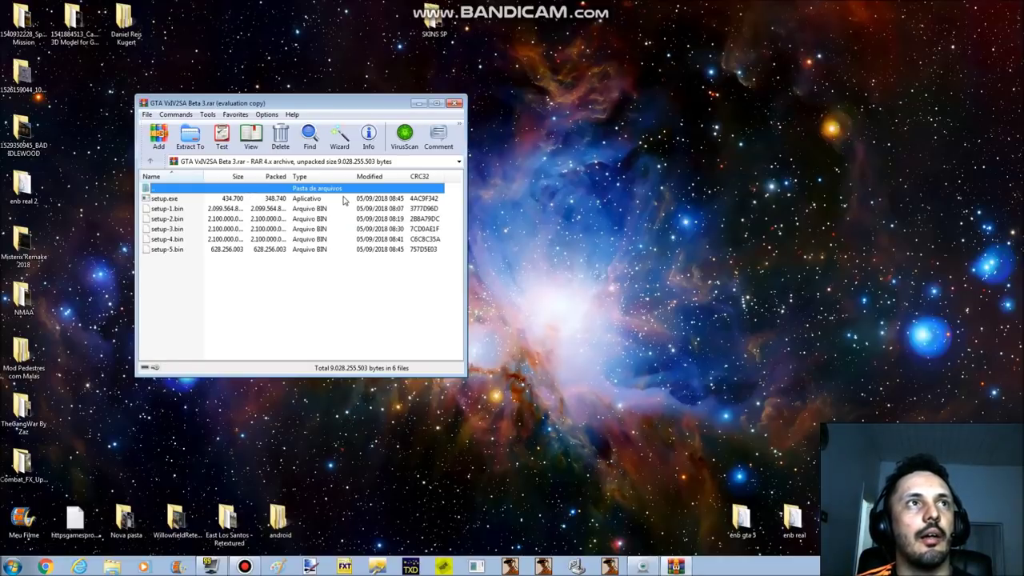
drag(296, 105, 530, 151)
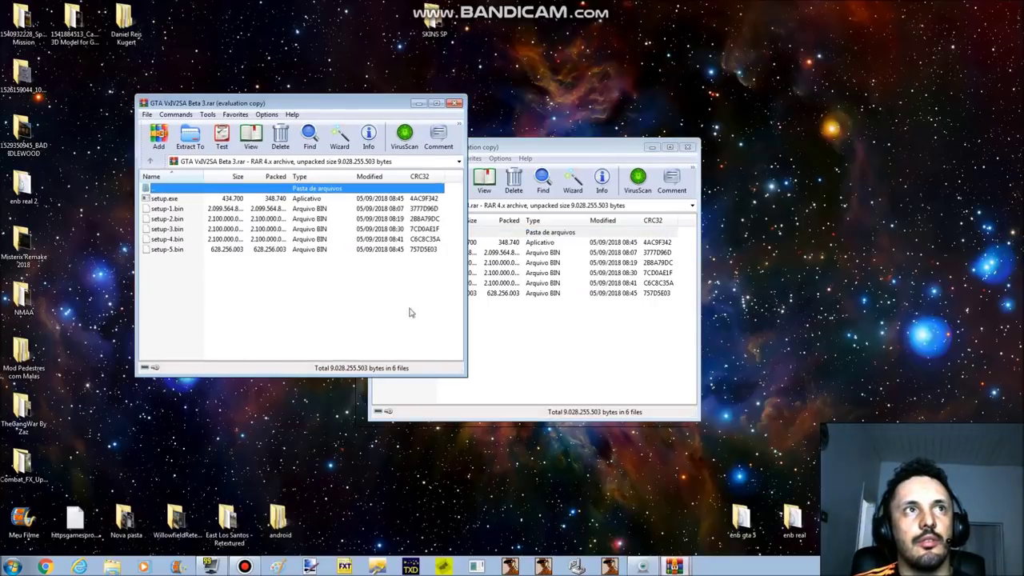
click(454, 104)
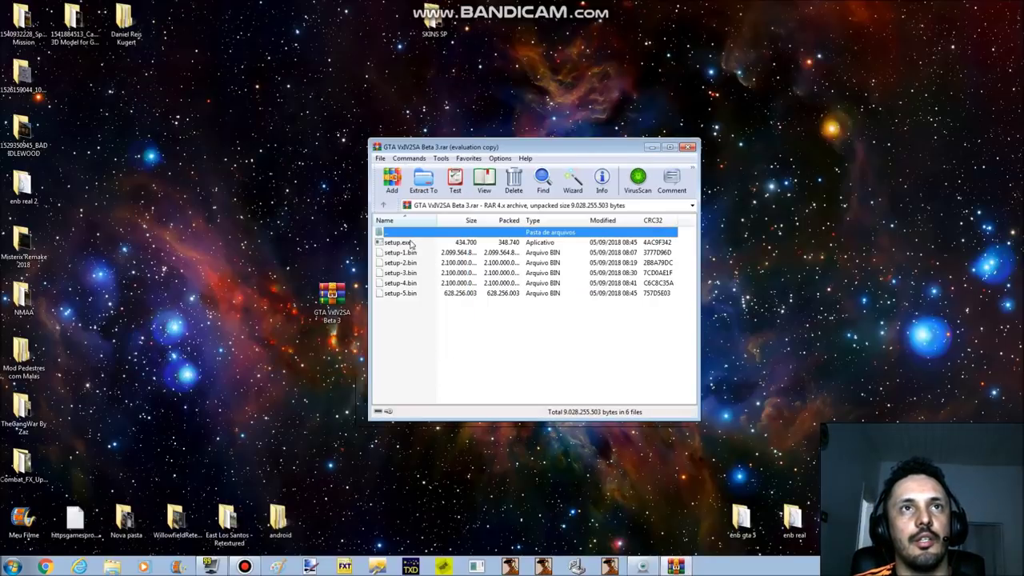
Extract the whole archive into a GTA VxIV2SA Beta 3 folder on the desktop, place that folder beside the archive, and close WinRAR
click(420, 184)
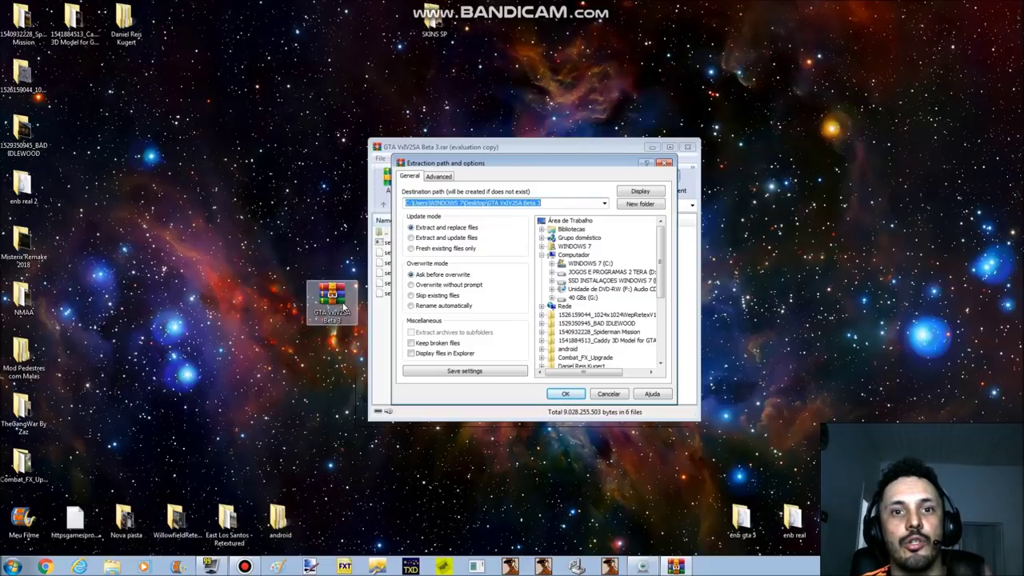
click(579, 396)
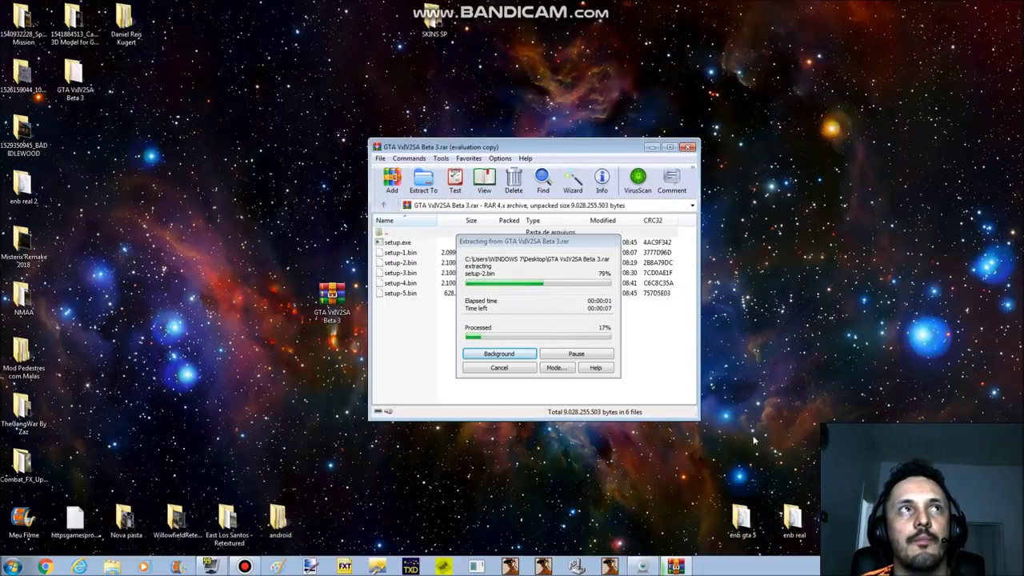
drag(75, 80, 282, 308)
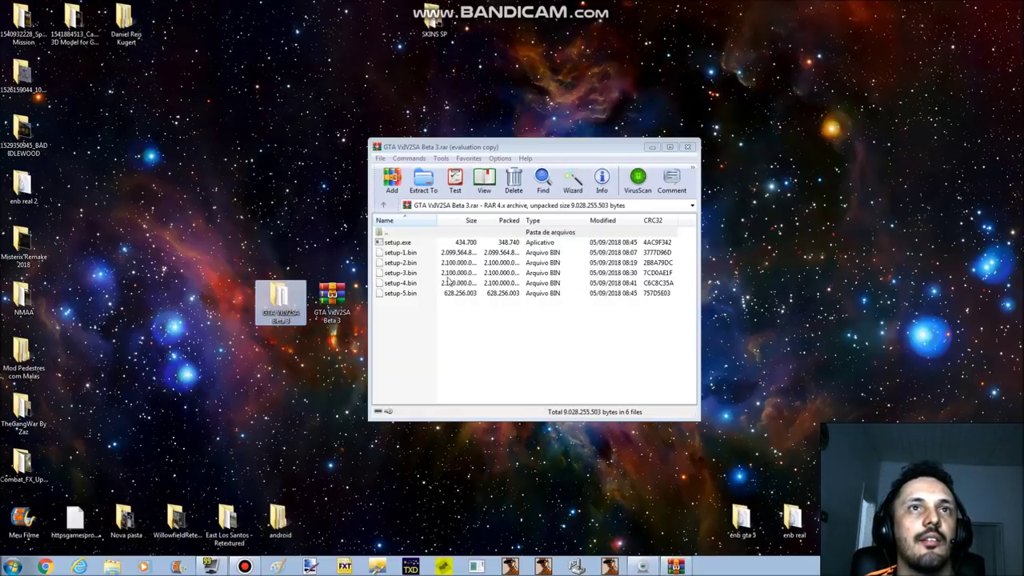
click(689, 148)
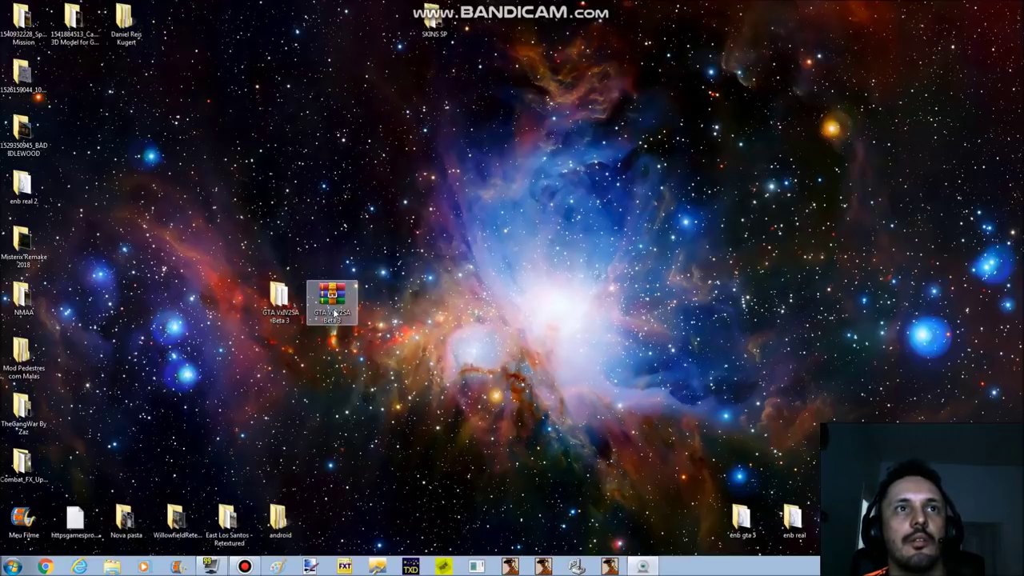
Check the combined size of the extracted folder and the archive in their shared properties
drag(404, 269, 274, 320)
right_click(273, 318)
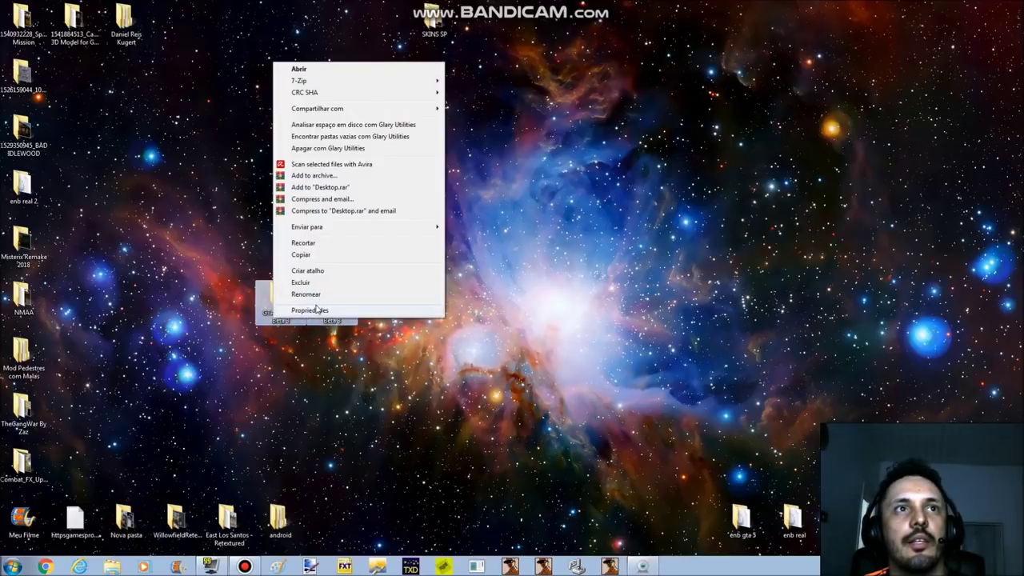
click(308, 310)
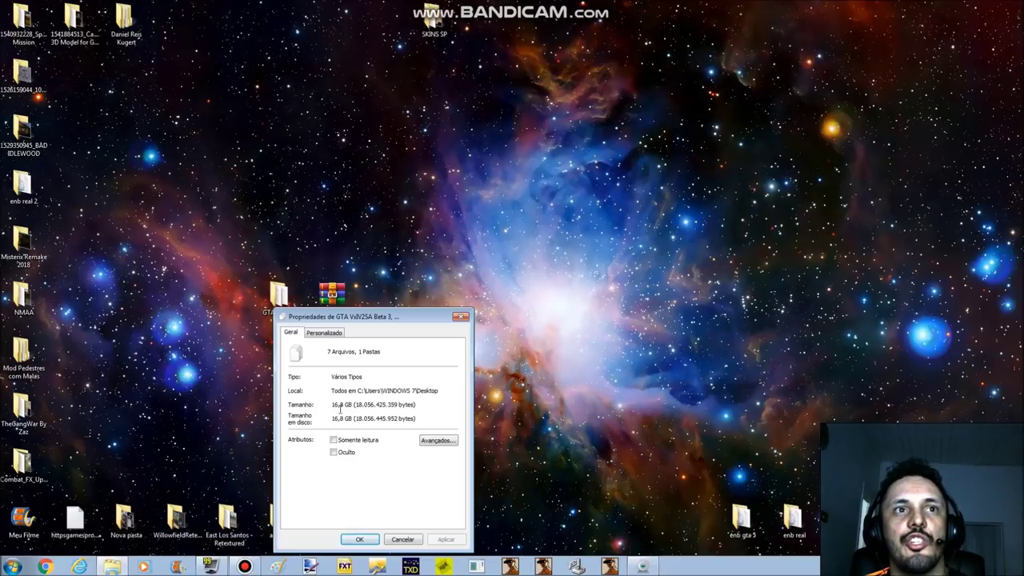
click(402, 540)
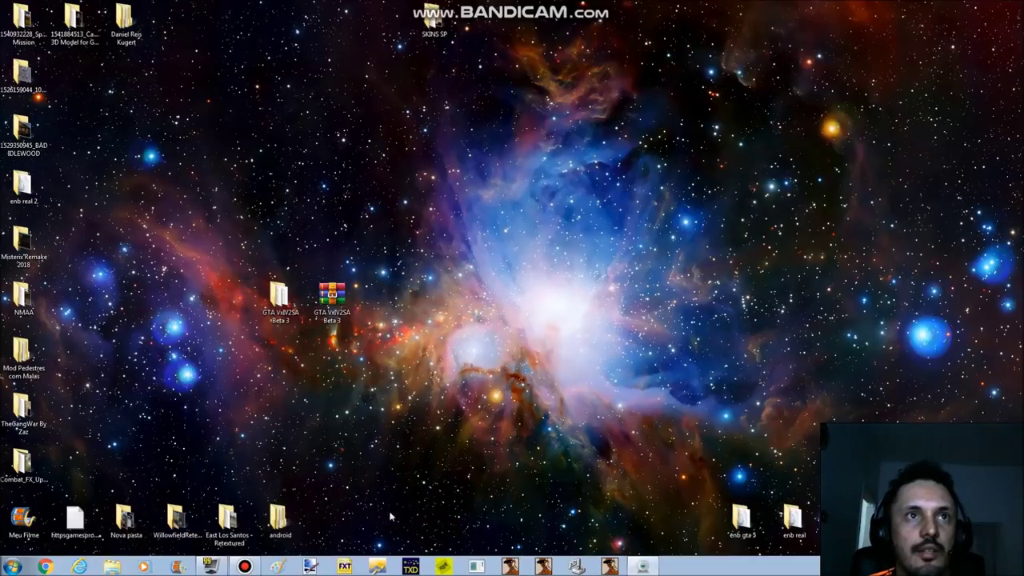
click(326, 296)
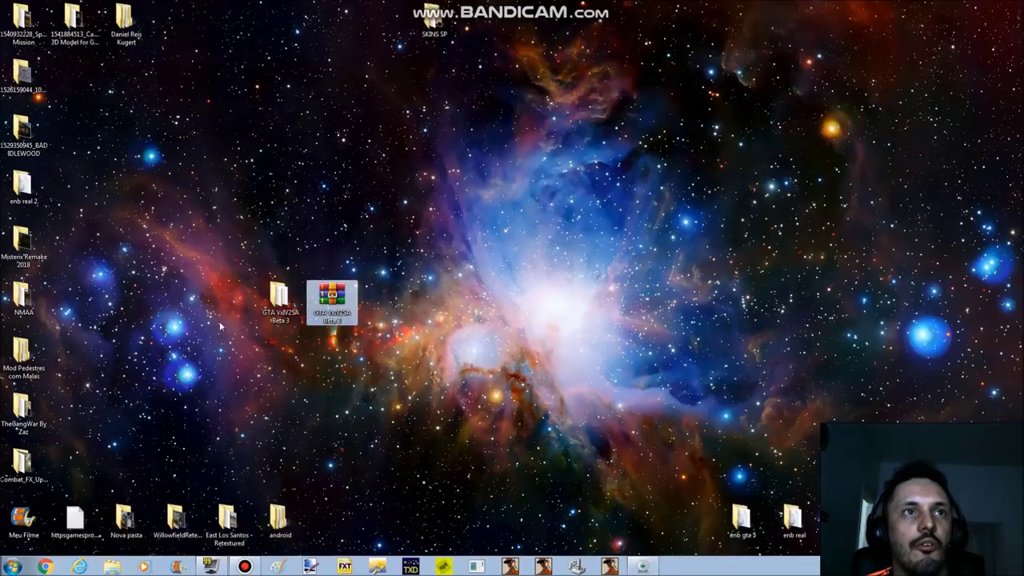
click(291, 313)
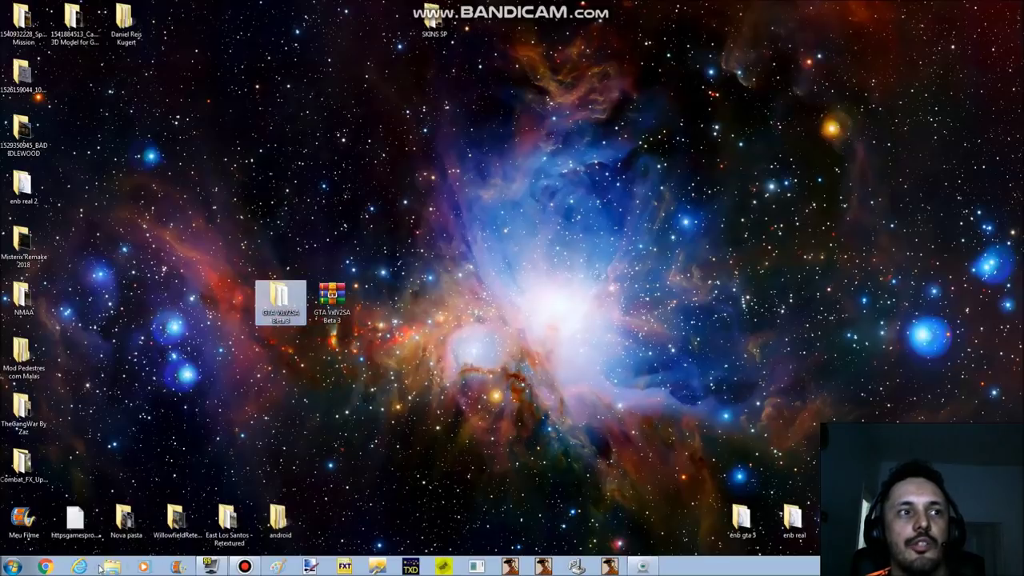
Check the free space of the WINDOWS 7 (C:) drive in its properties, and close the file browser
key(super+e)
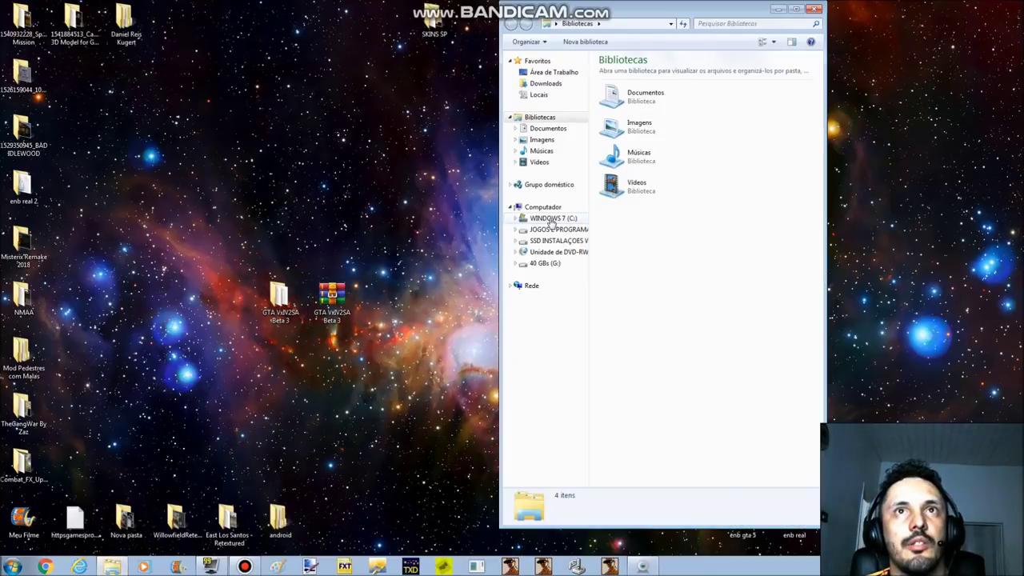
right_click(547, 220)
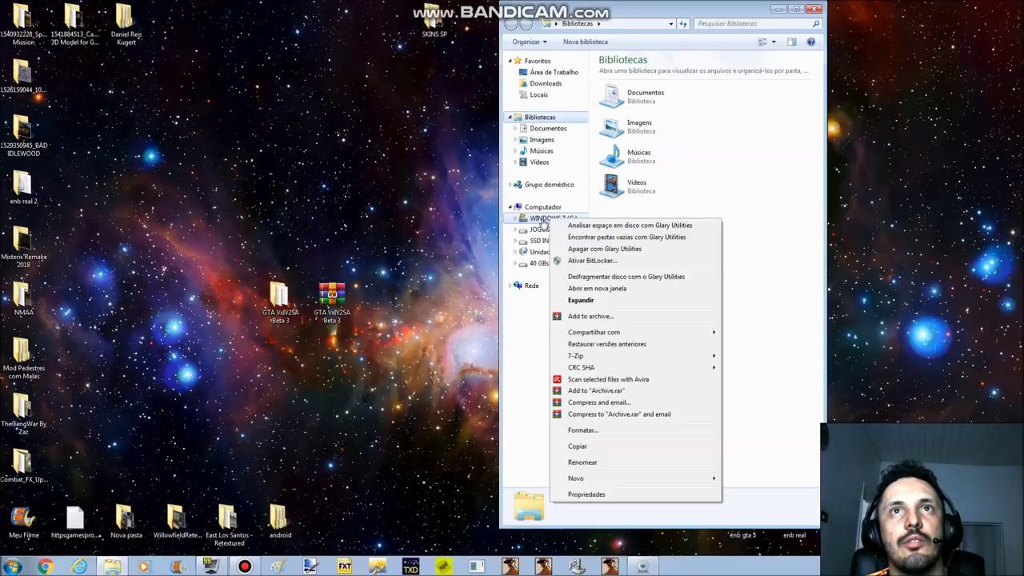
click(544, 220)
right_click(540, 222)
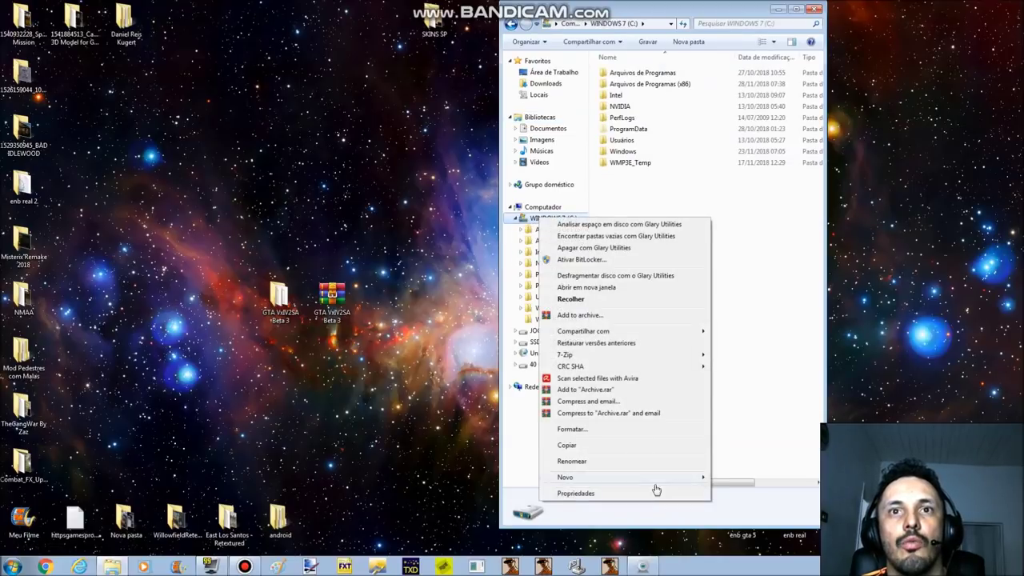
click(623, 493)
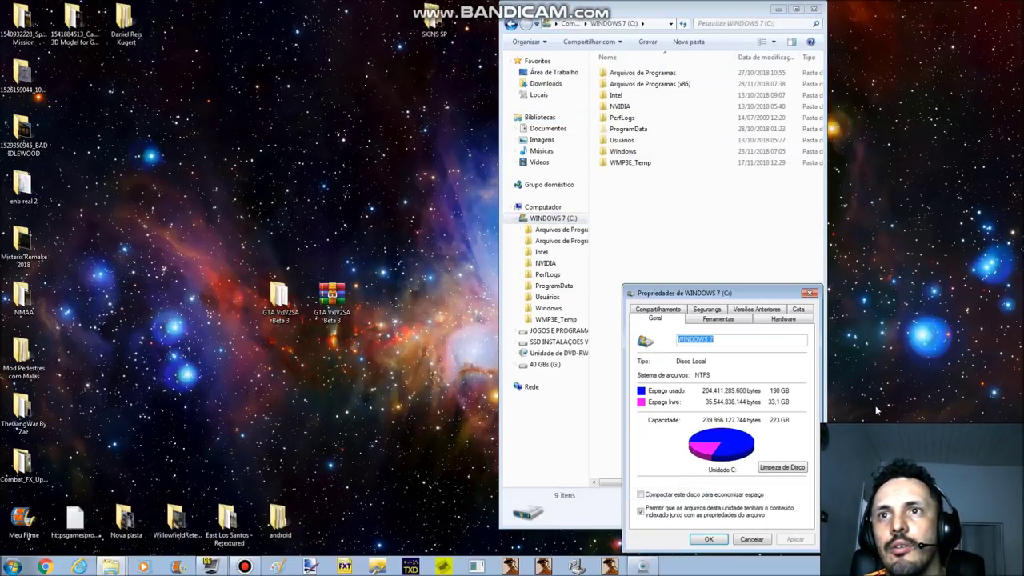
click(752, 539)
click(813, 10)
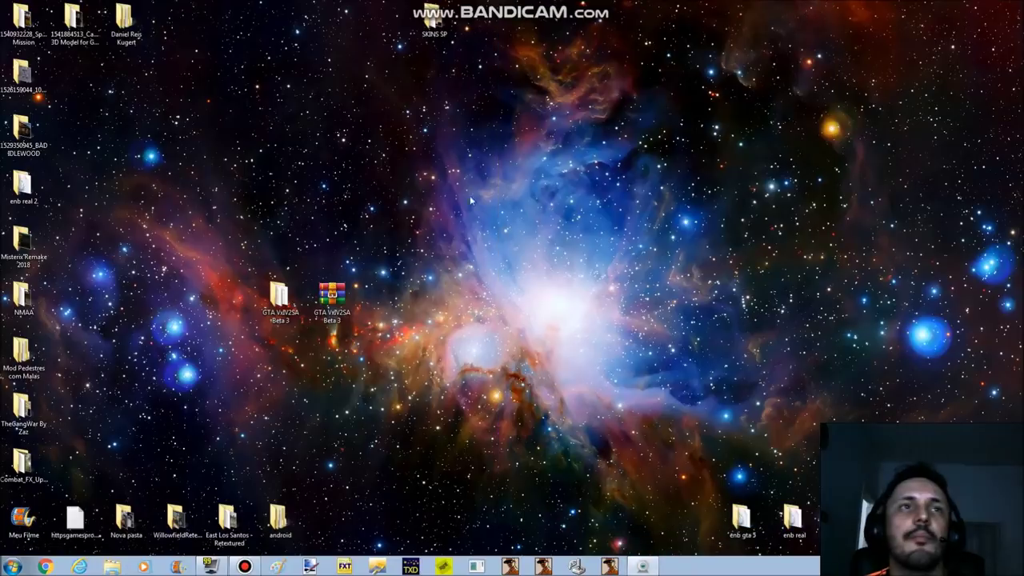
Open the extracted GTA VxIV2SA Beta 3 folder and check that it holds setup and the files setup-1.bin to setup-5.bin
double_click(291, 299)
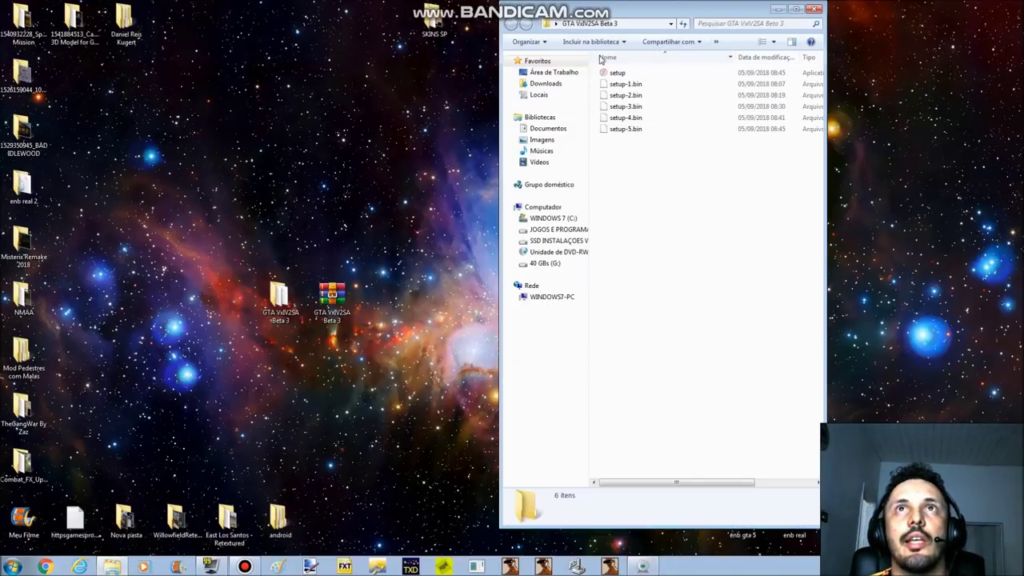
drag(627, 13, 461, 36)
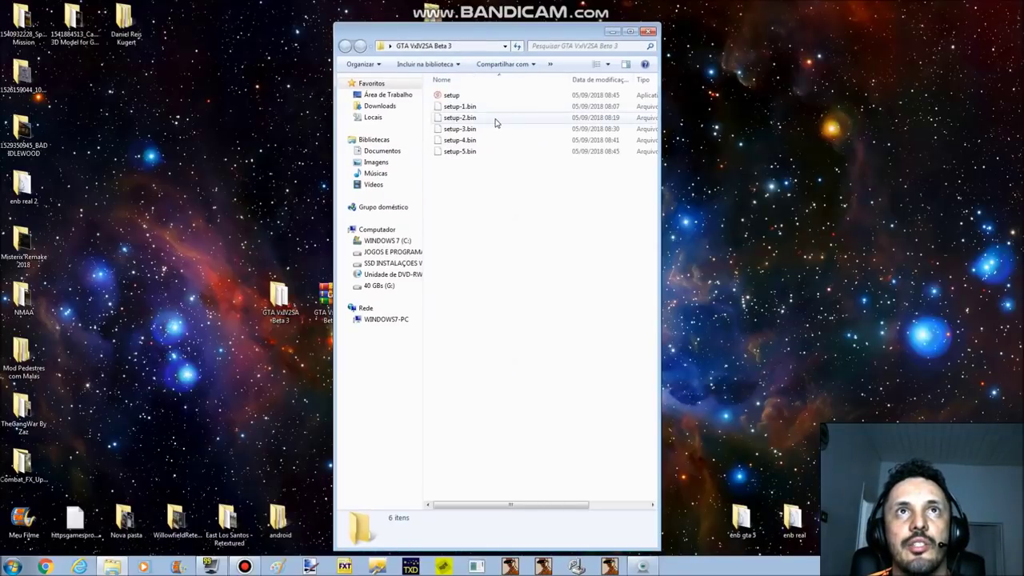
drag(498, 134, 500, 164)
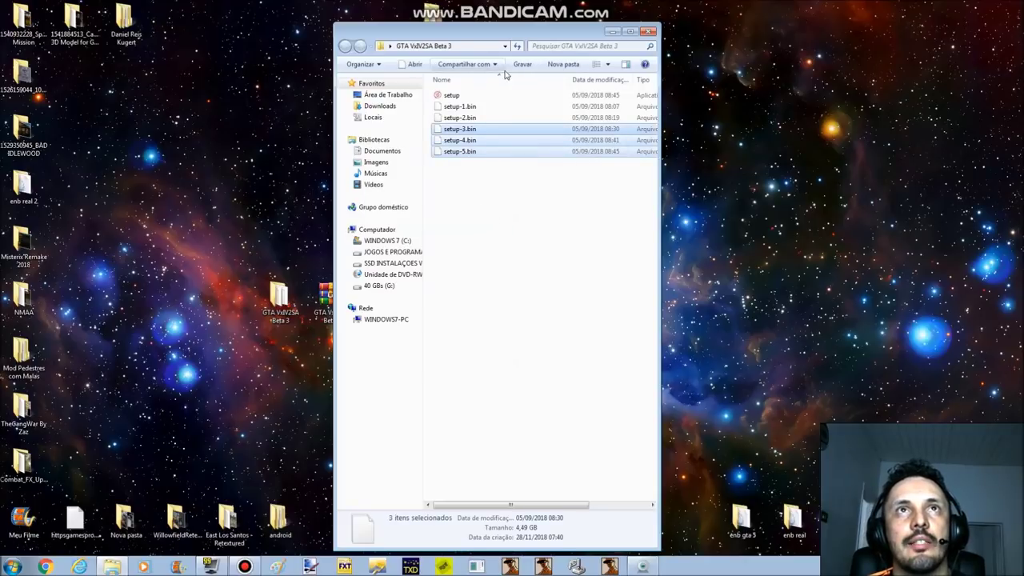
drag(503, 91, 504, 121)
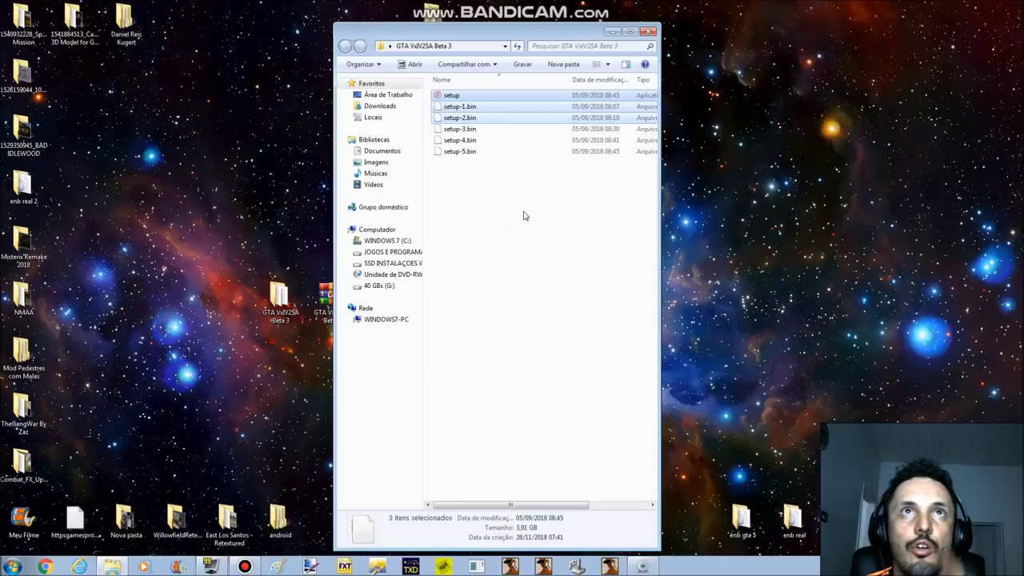
drag(526, 210, 533, 95)
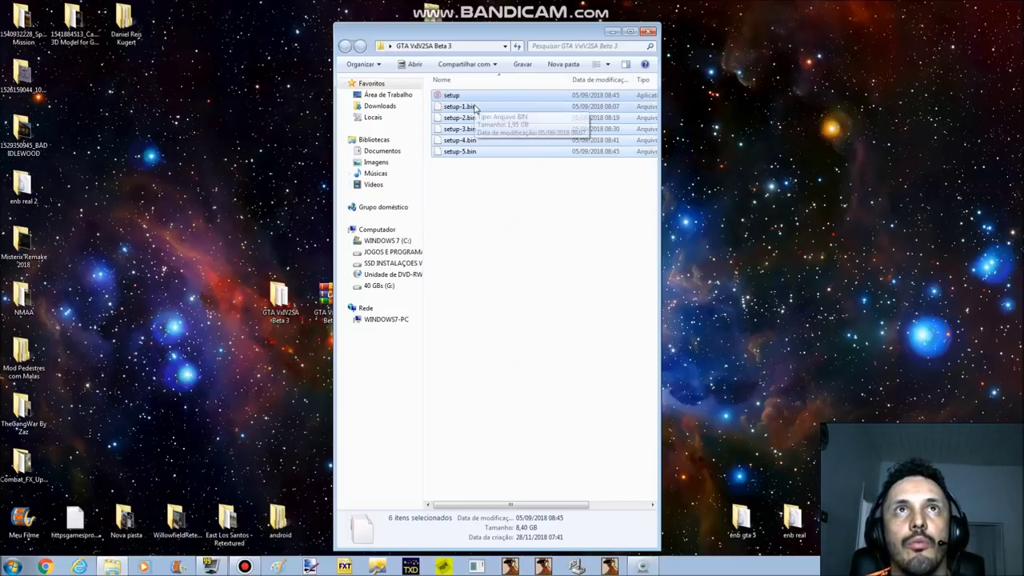
click(485, 155)
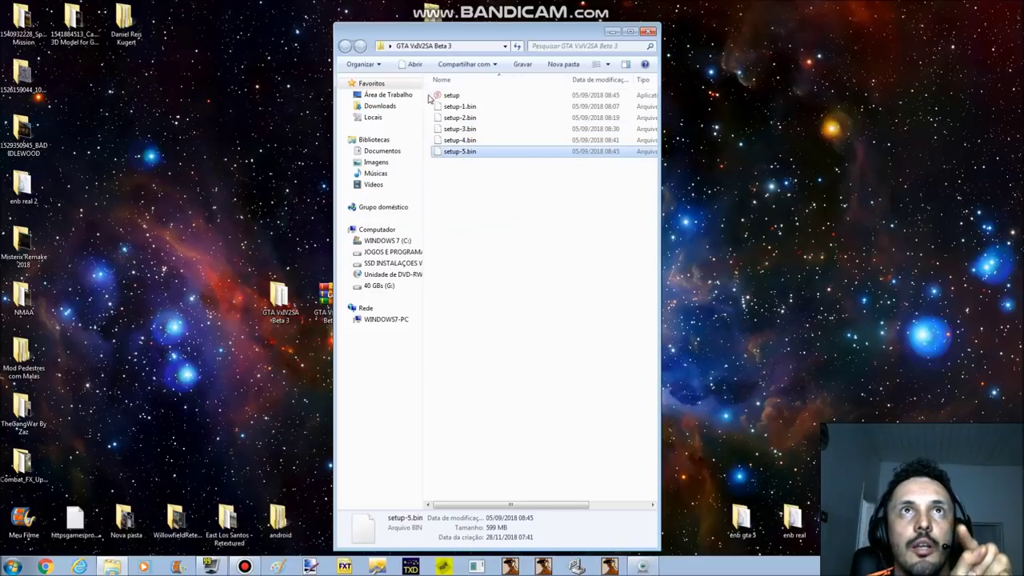
Run setup from the extracted folder and advance the Grand Theft Auto VxIV2SA Beta III installer past its terms page
click(460, 96)
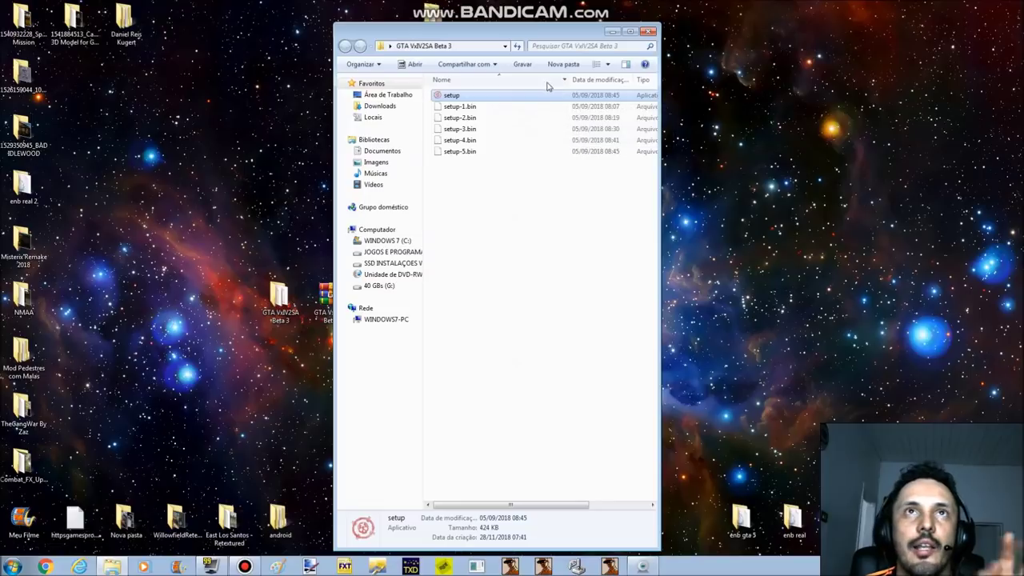
double_click(495, 93)
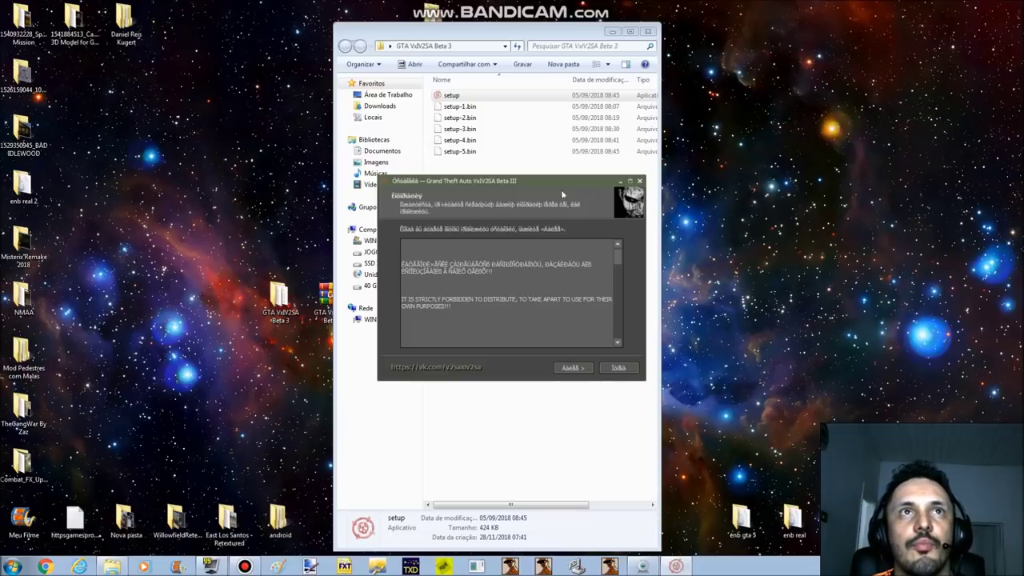
click(578, 369)
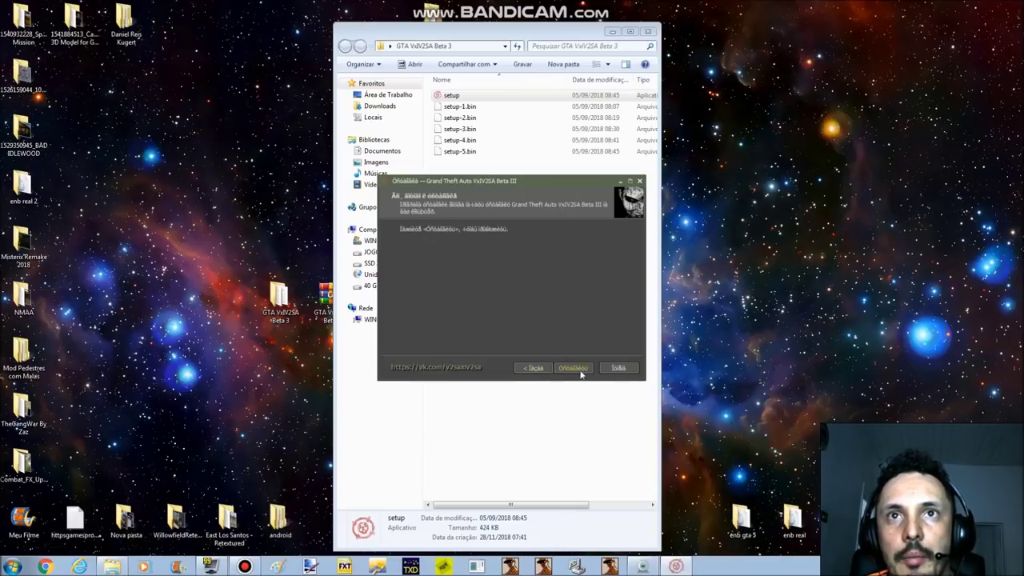
Start the Grand Theft Auto VxIV2SA Beta III installation, and abort it by confirming the exit
click(578, 369)
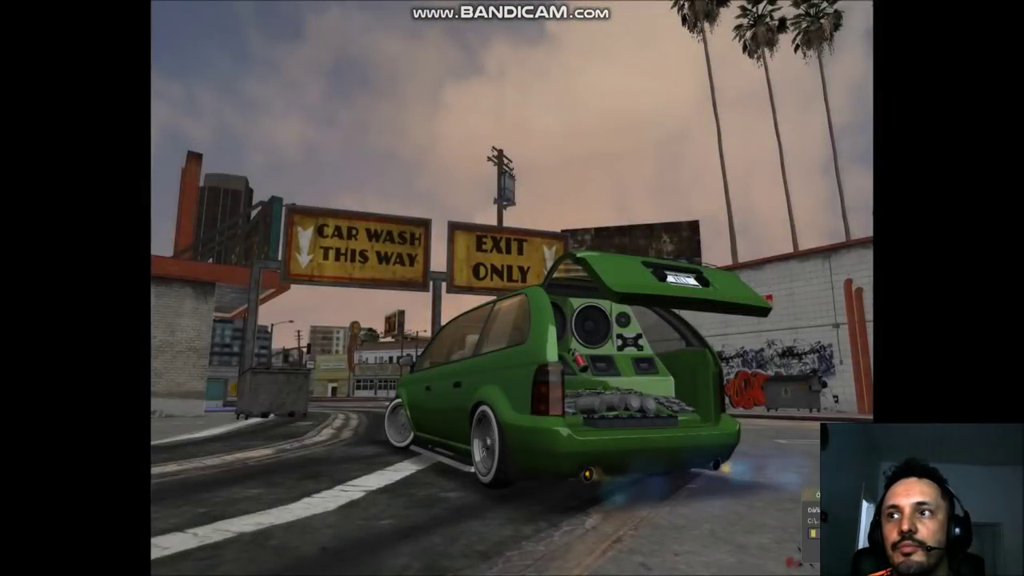
click(558, 331)
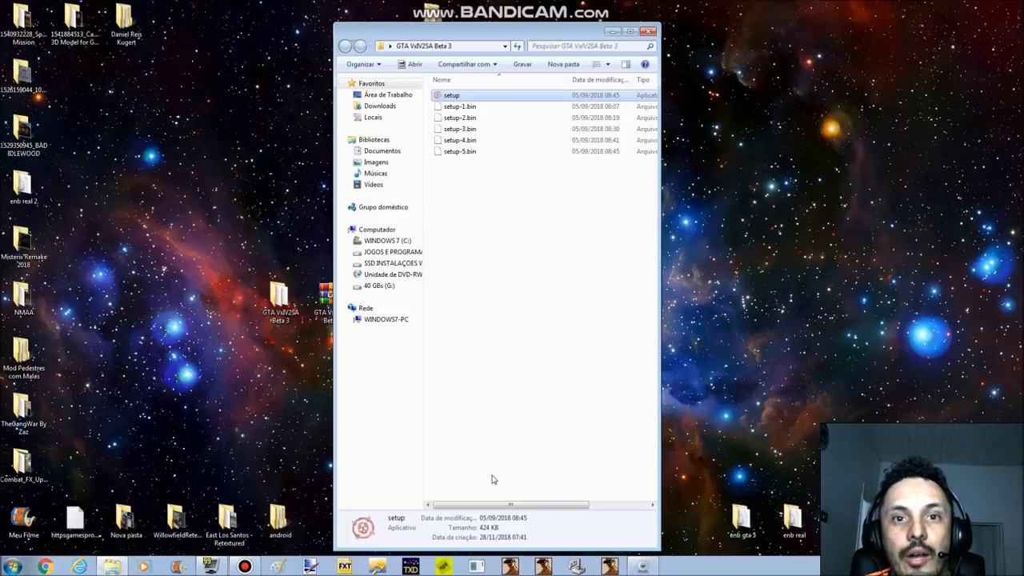
Run setup from the extracted folder again, advance past the terms page and start the installation
double_click(473, 97)
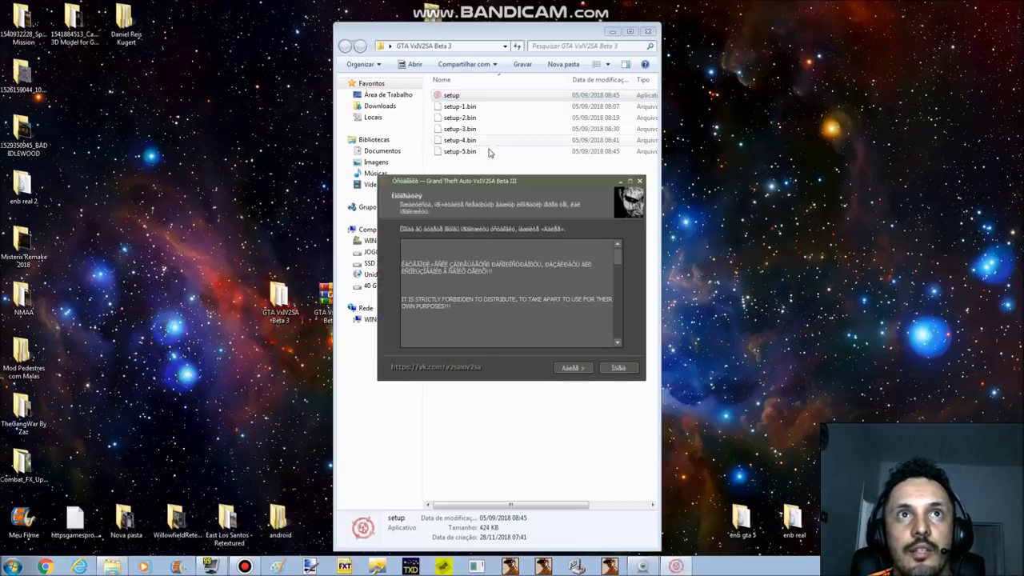
click(578, 368)
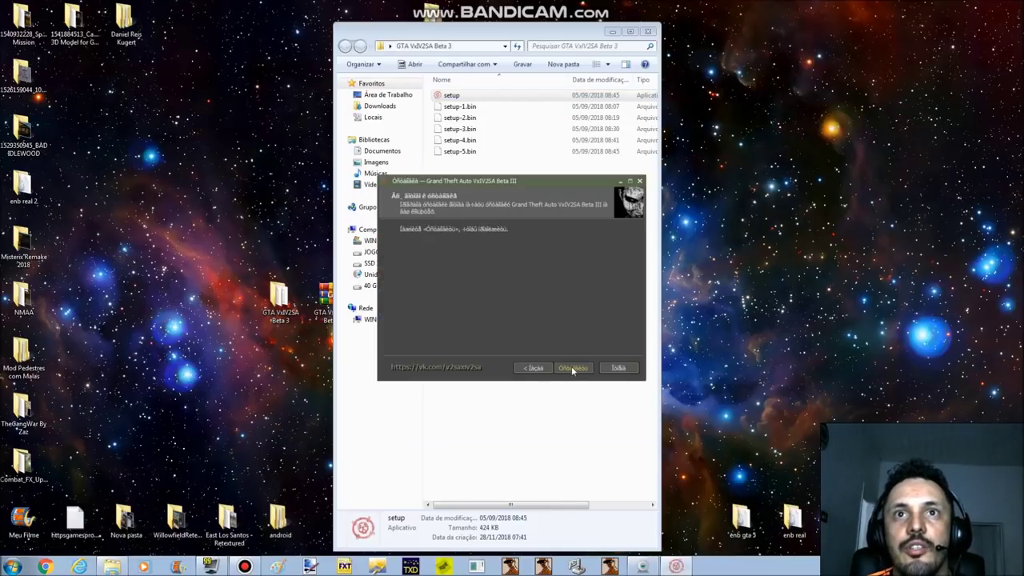
click(582, 368)
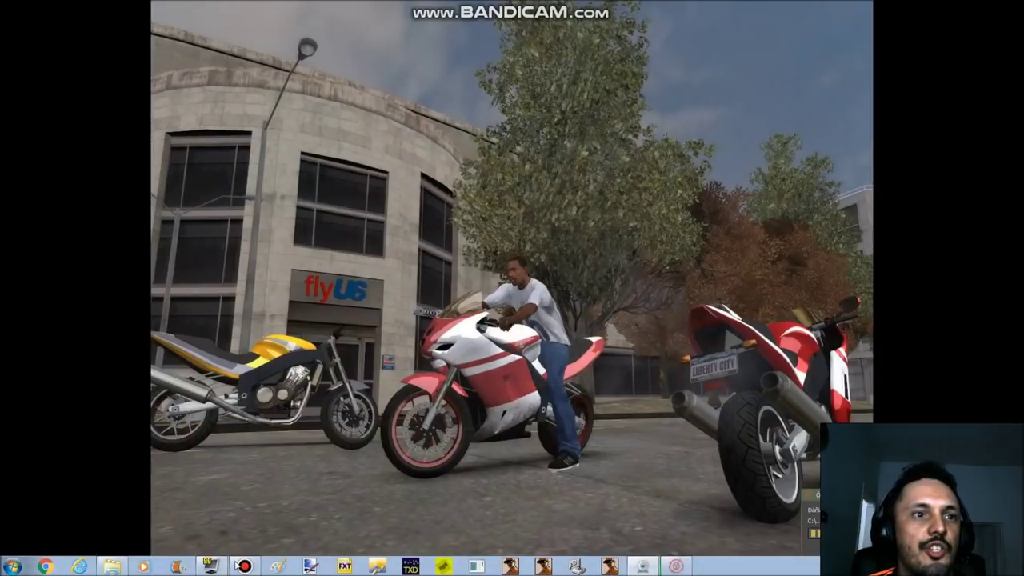
click(245, 567)
click(244, 566)
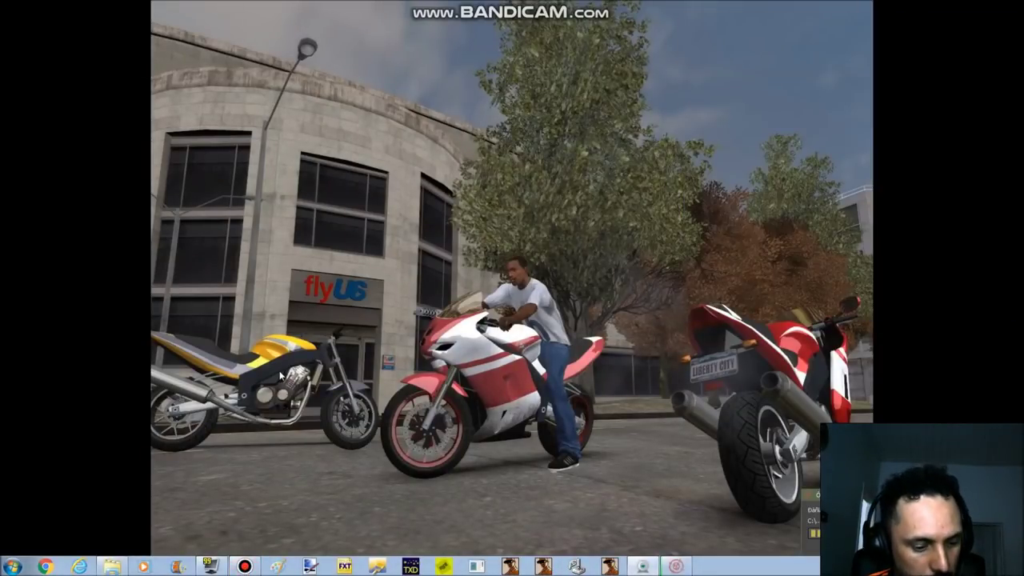
key(super)
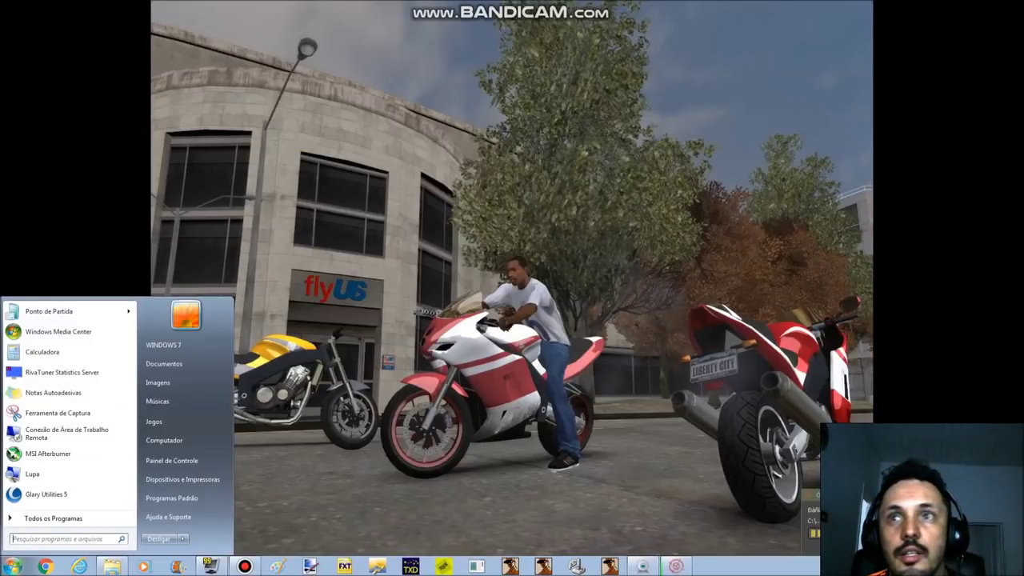
click(559, 303)
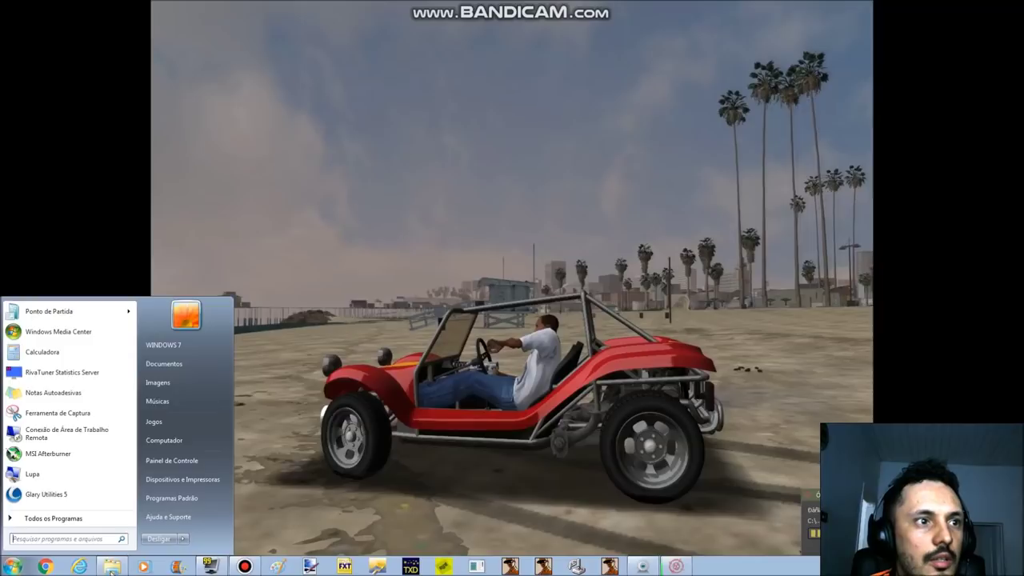
click(6, 562)
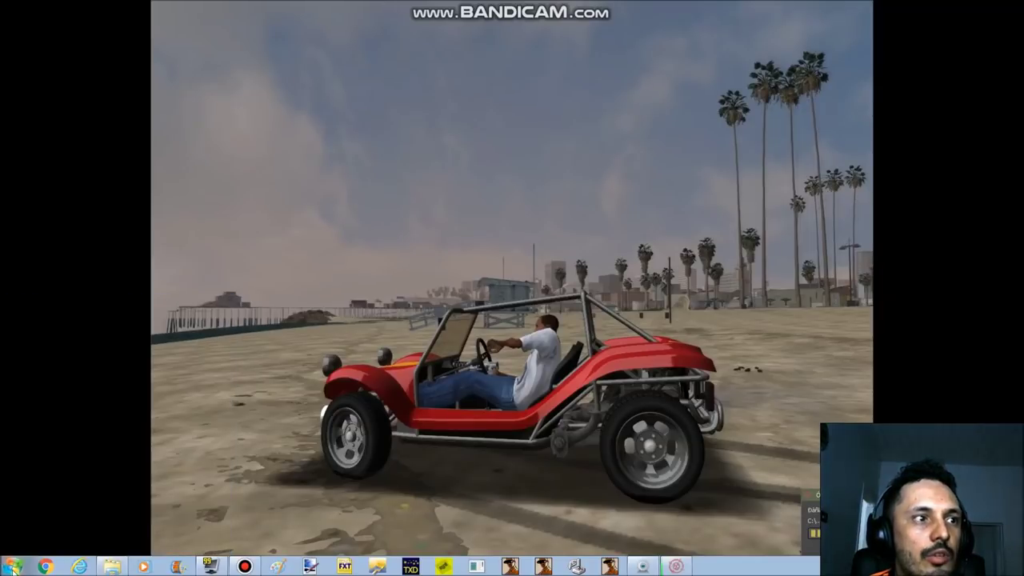
Open the Grand Theft Auto VxIV2SA Beta III folder under Arquivos de Programas (x86) on the WINDOWS 7 (C:) drive
click(9, 563)
click(183, 441)
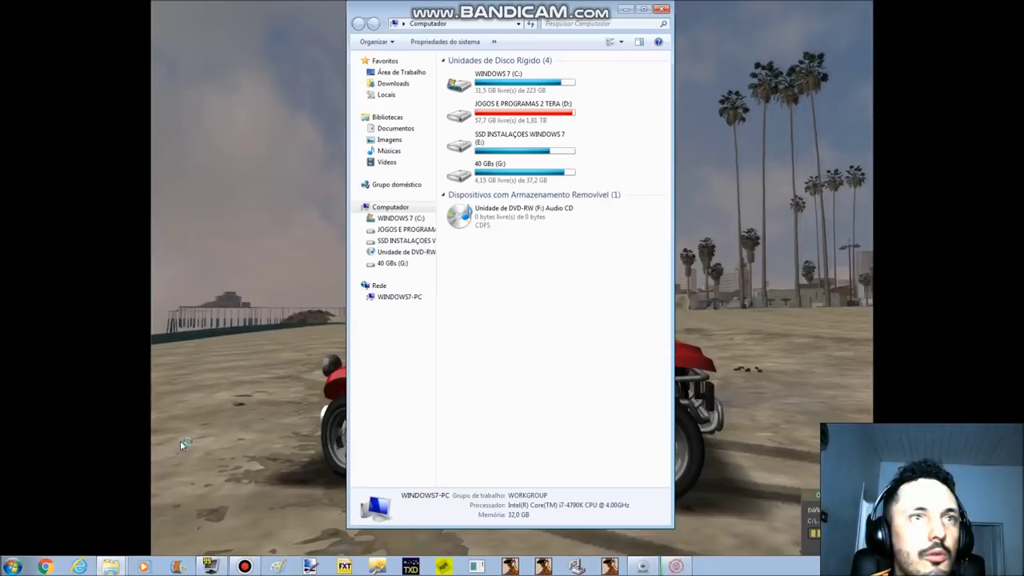
click(416, 219)
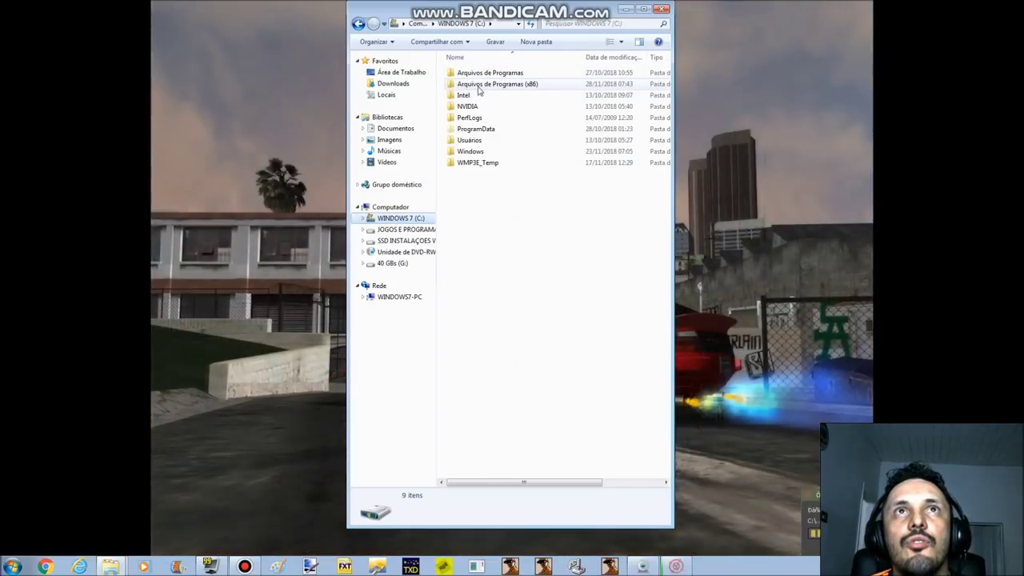
click(506, 90)
double_click(531, 90)
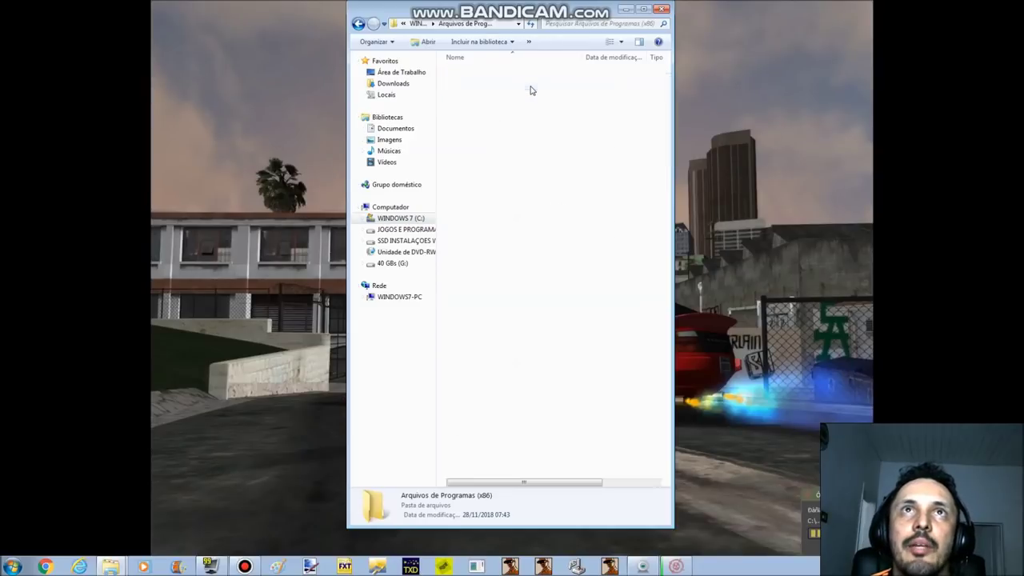
click(476, 152)
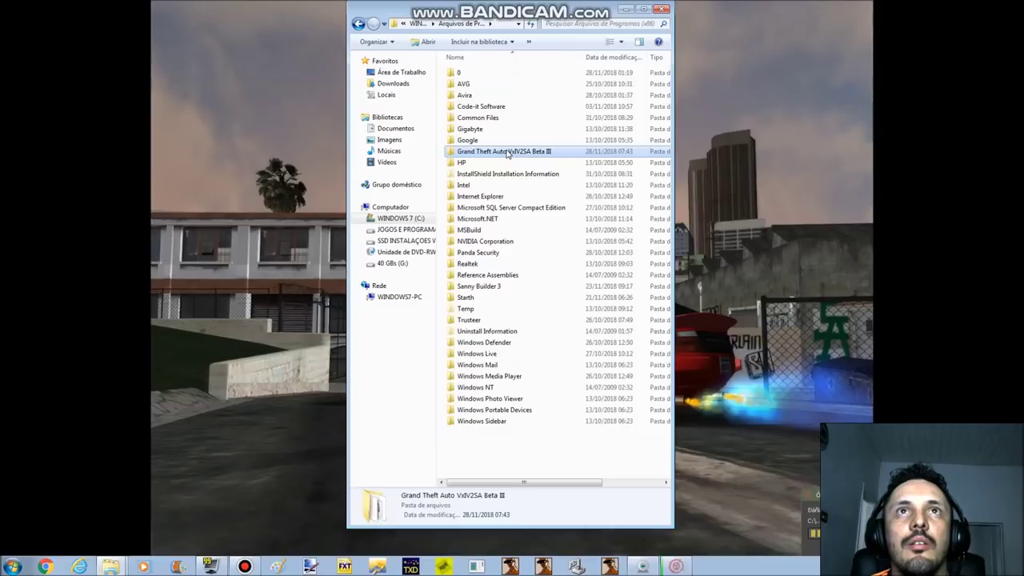
double_click(505, 152)
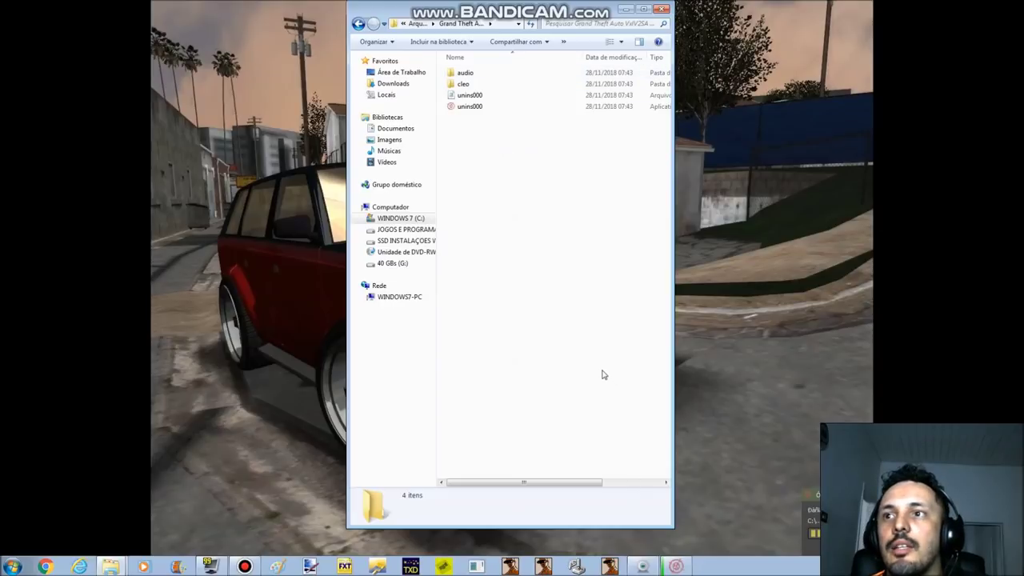
Check the files being installed in the game's audio and SFX folders, and return to the Arquivos de Programas (x86) folder
double_click(464, 73)
double_click(468, 74)
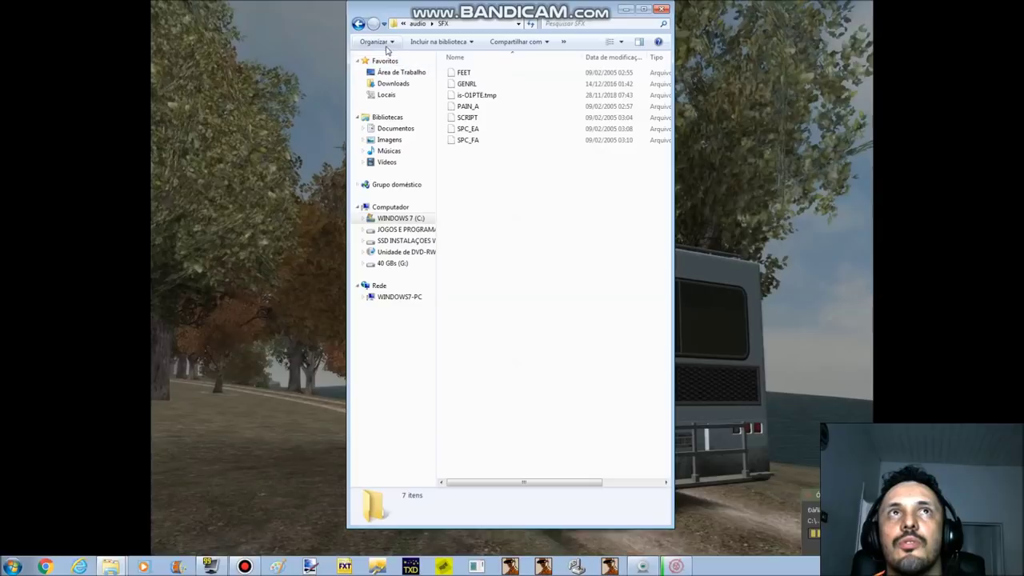
click(359, 24)
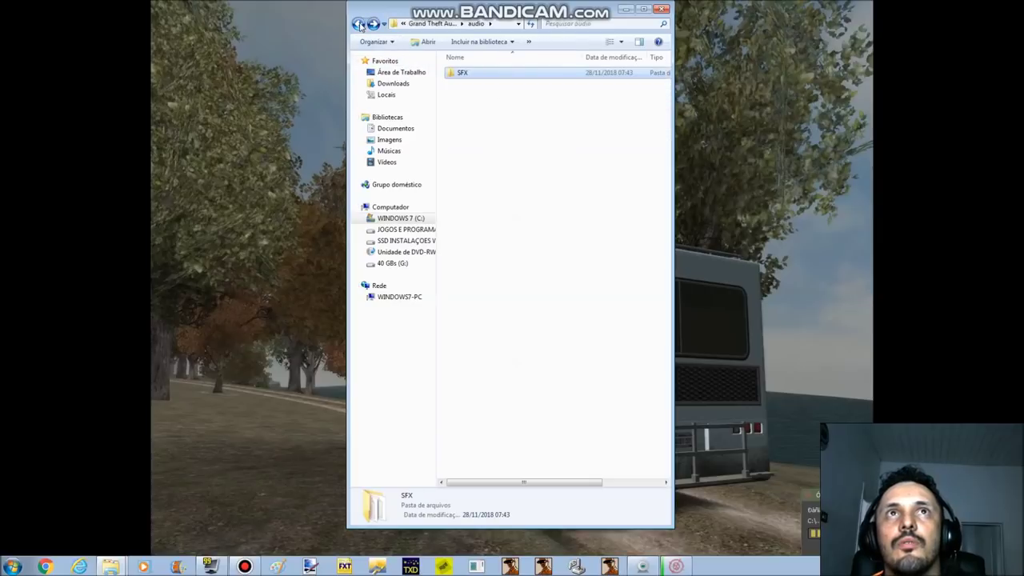
click(553, 244)
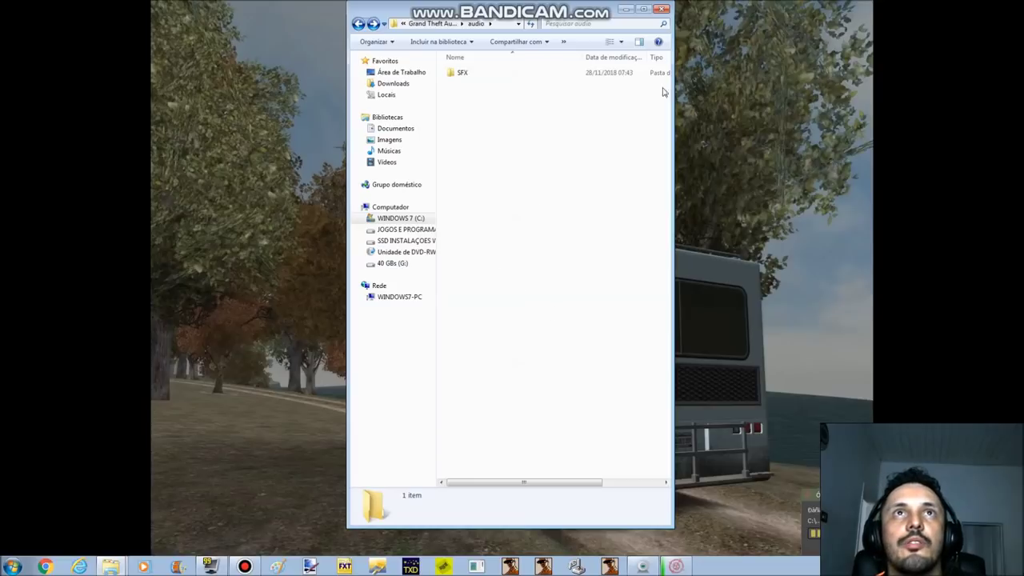
click(359, 24)
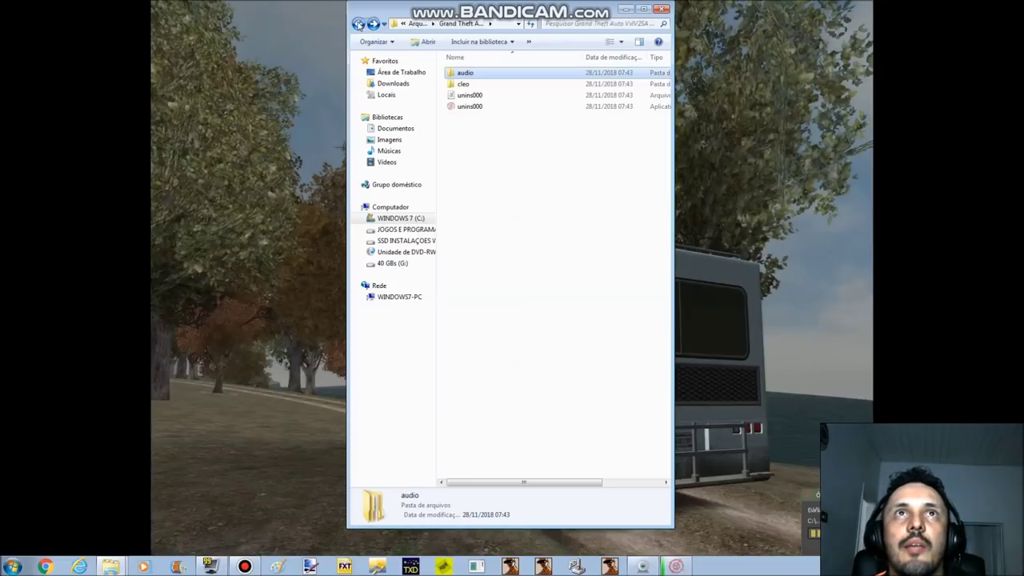
click(358, 24)
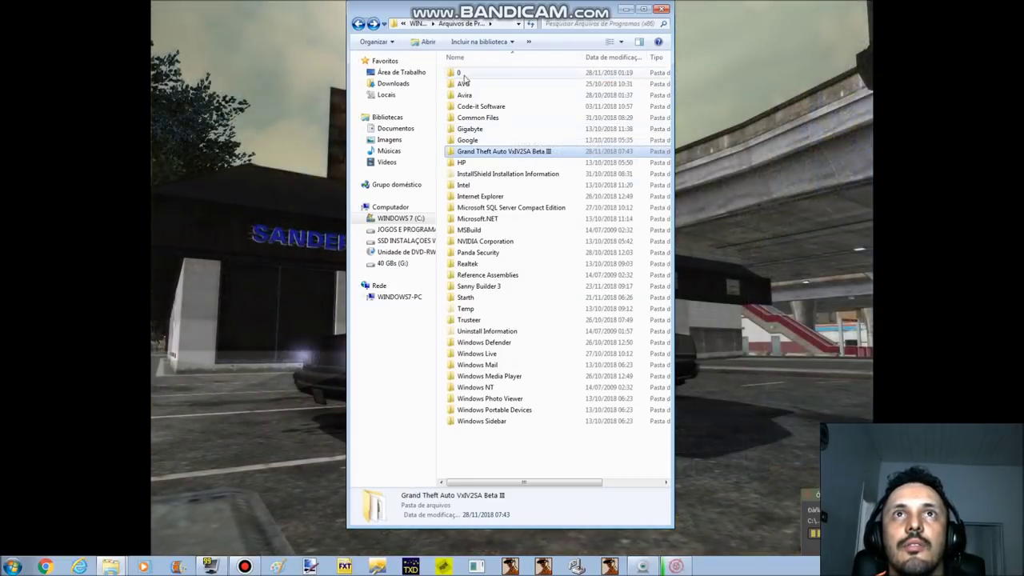
double_click(490, 152)
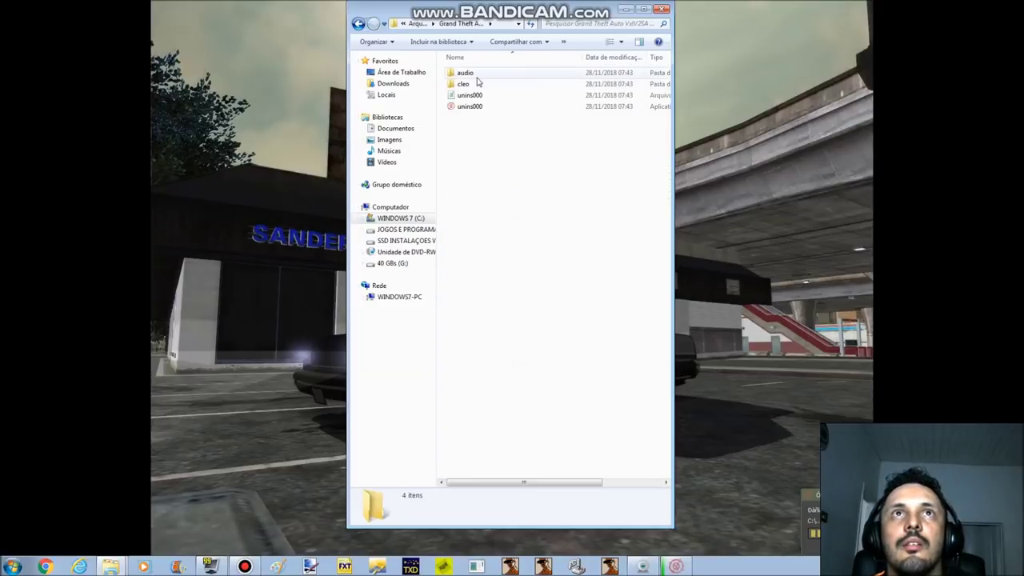
double_click(470, 73)
click(358, 24)
click(358, 24)
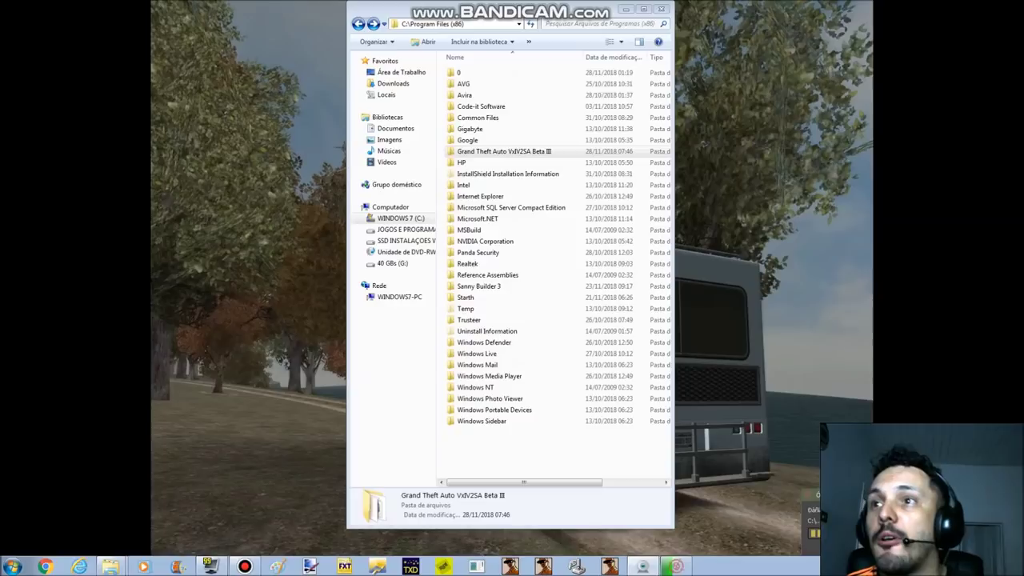
Return to the running installer, advance past its information page and finish the Grand Theft Auto VxIV2SA Beta III setup
key(alt+Tab)
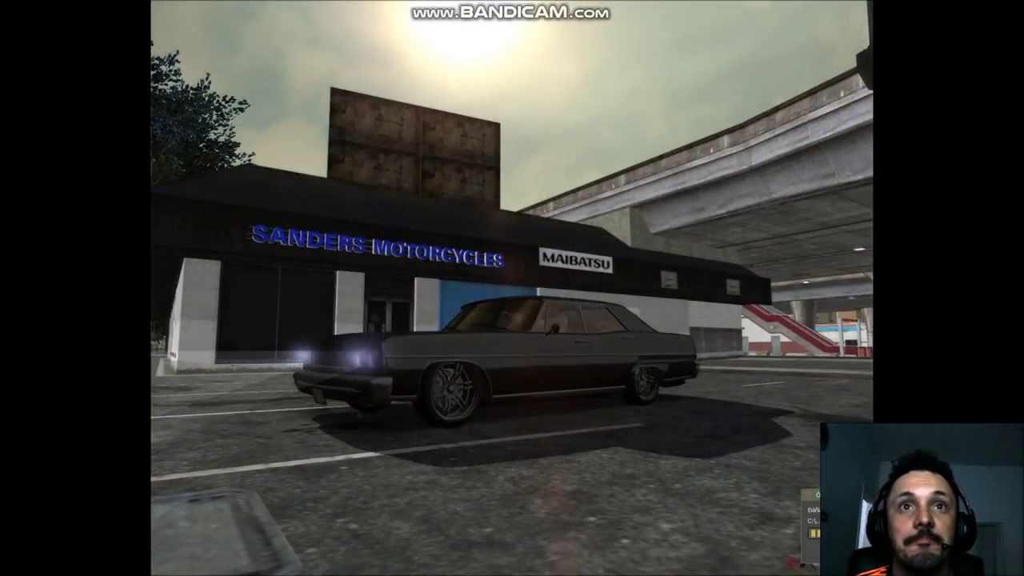
key(super)
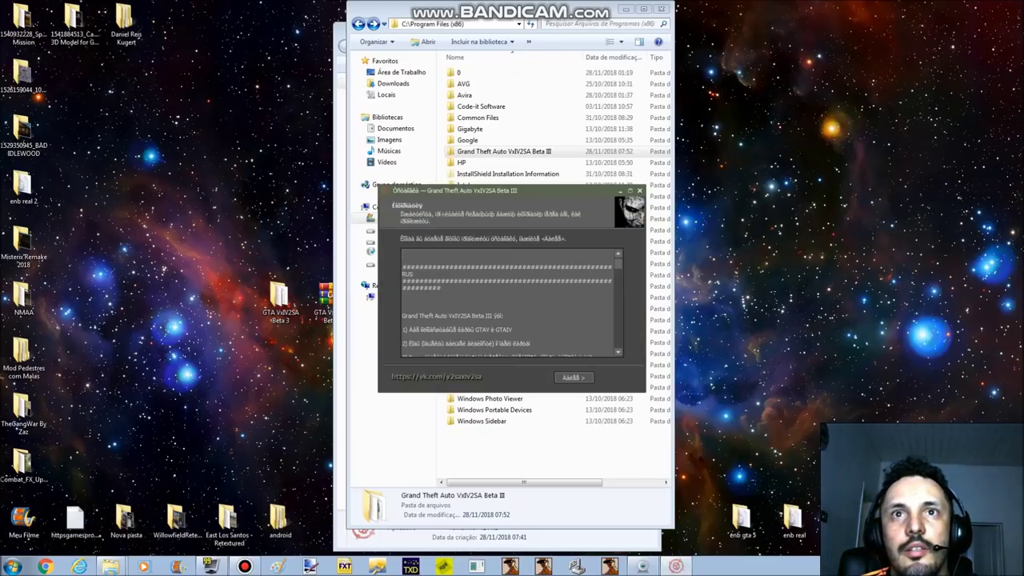
click(588, 382)
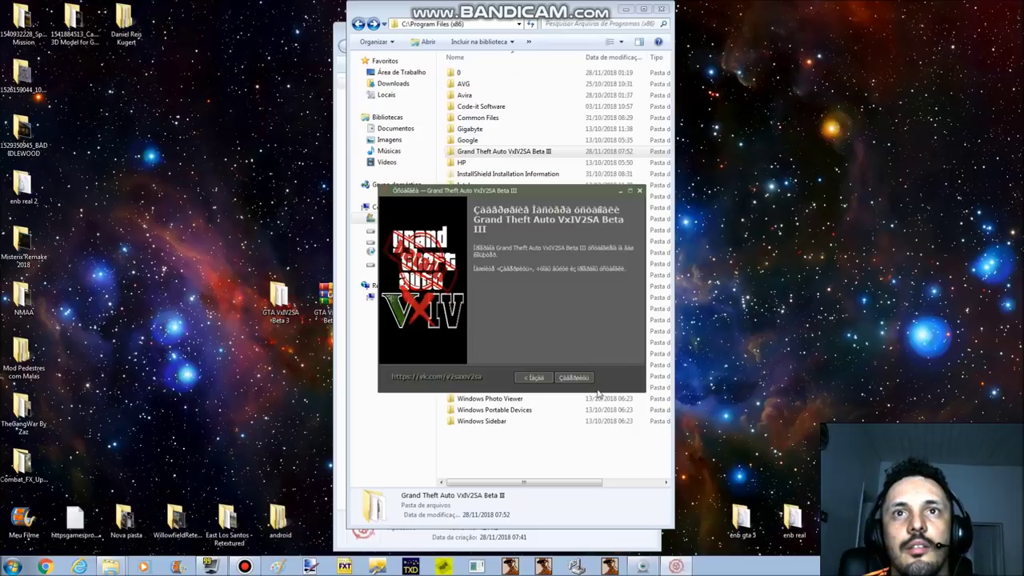
click(574, 377)
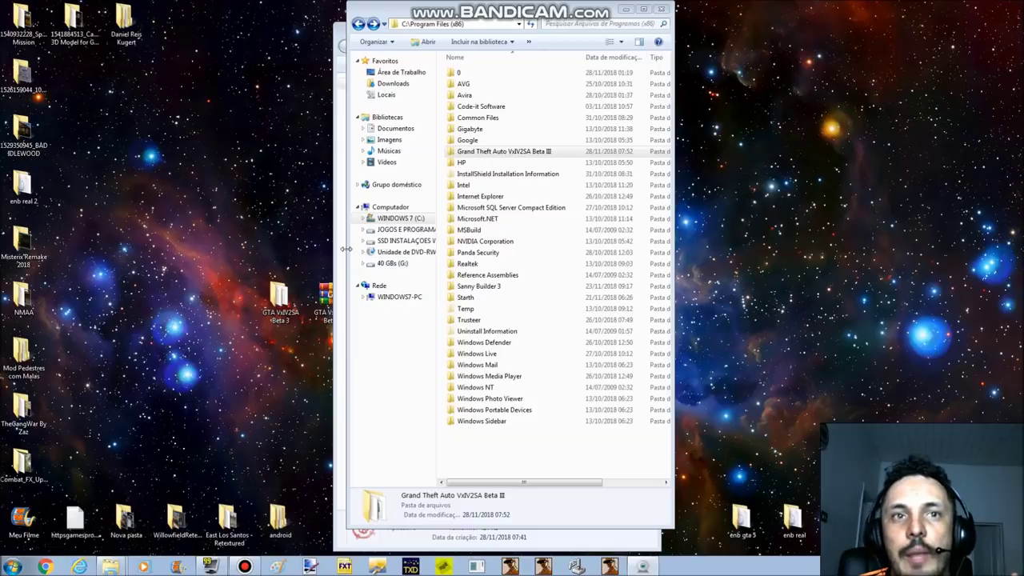
double_click(280, 302)
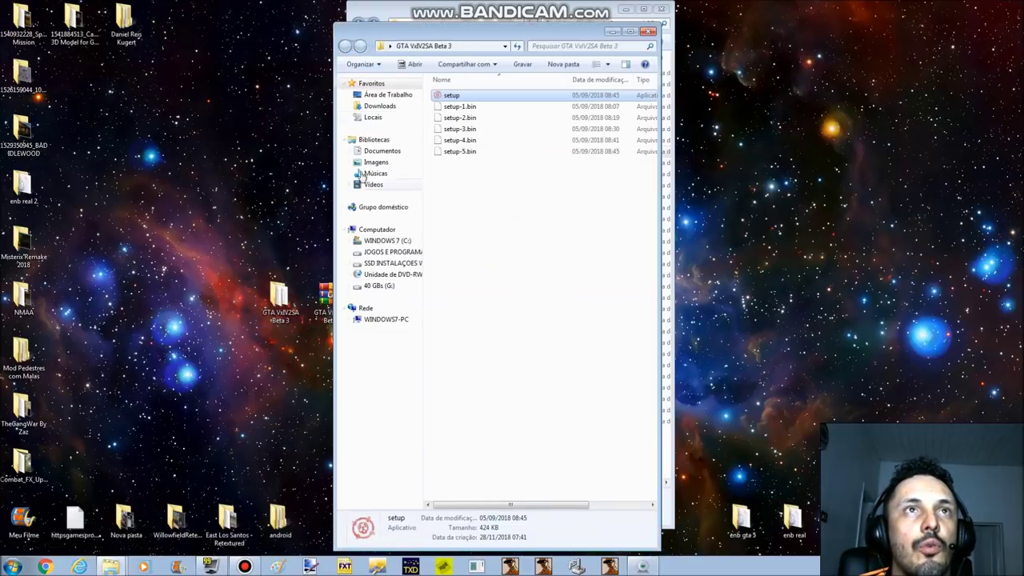
double_click(446, 96)
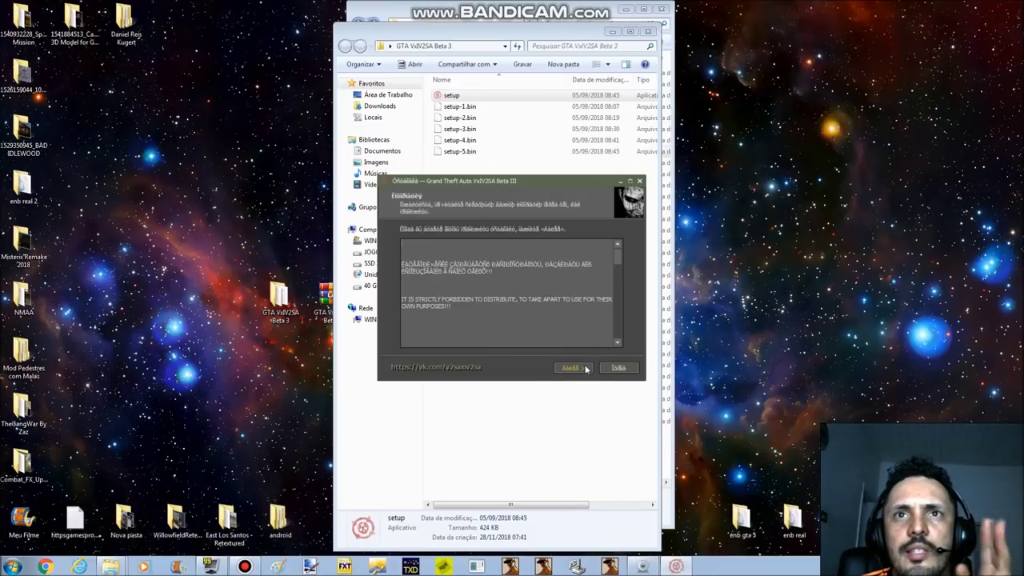
click(586, 368)
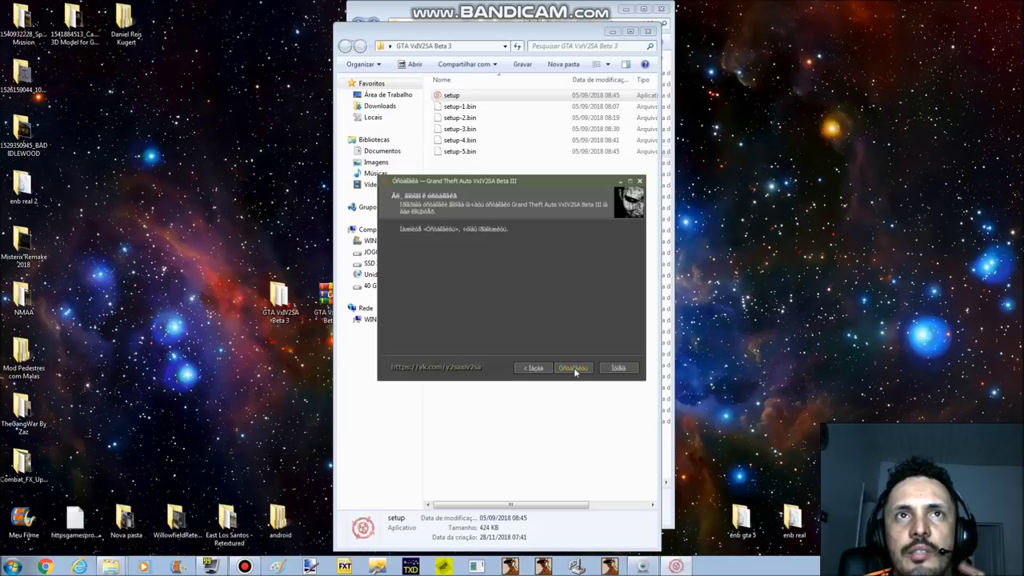
click(574, 367)
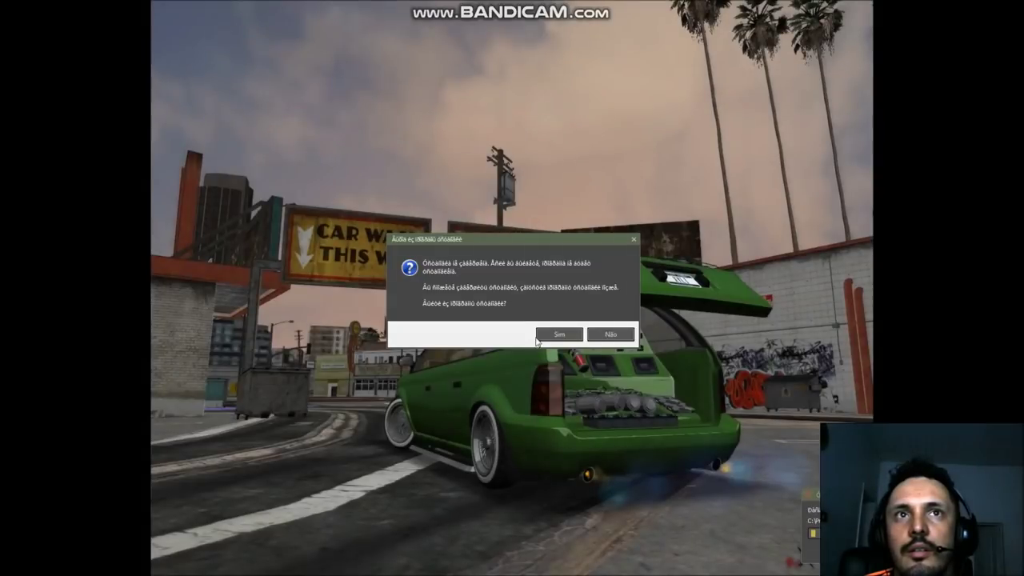
click(551, 338)
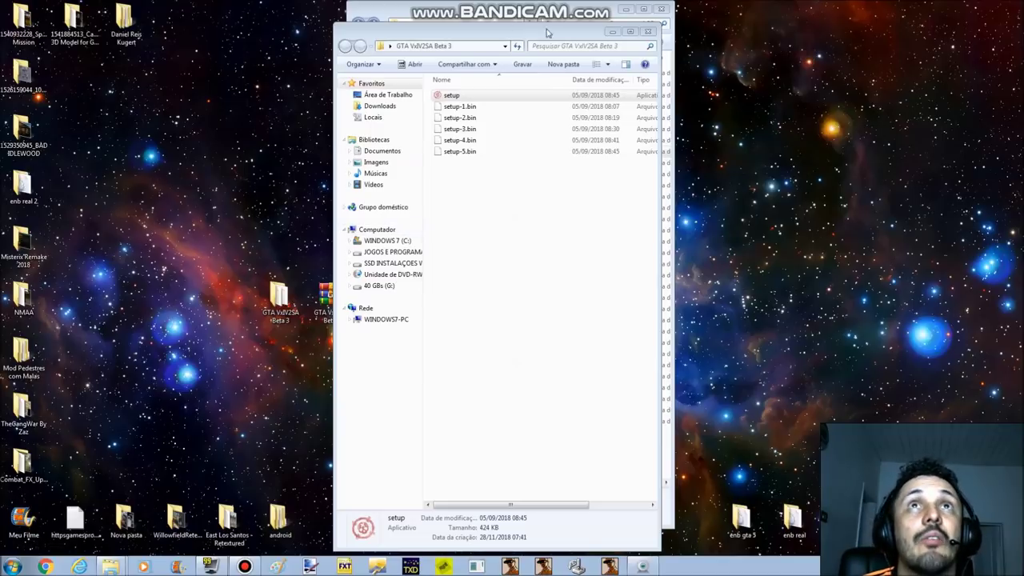
Close the extracted folder's window, and review the contents of the installed Grand Theft Auto VxIV2SA Beta III folder, selecting the models folder
click(643, 37)
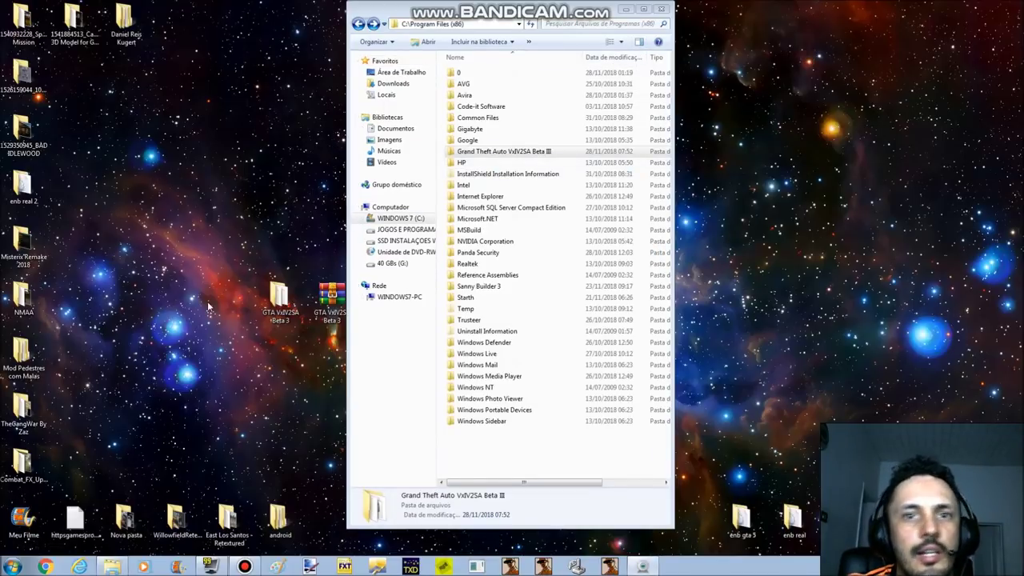
double_click(516, 153)
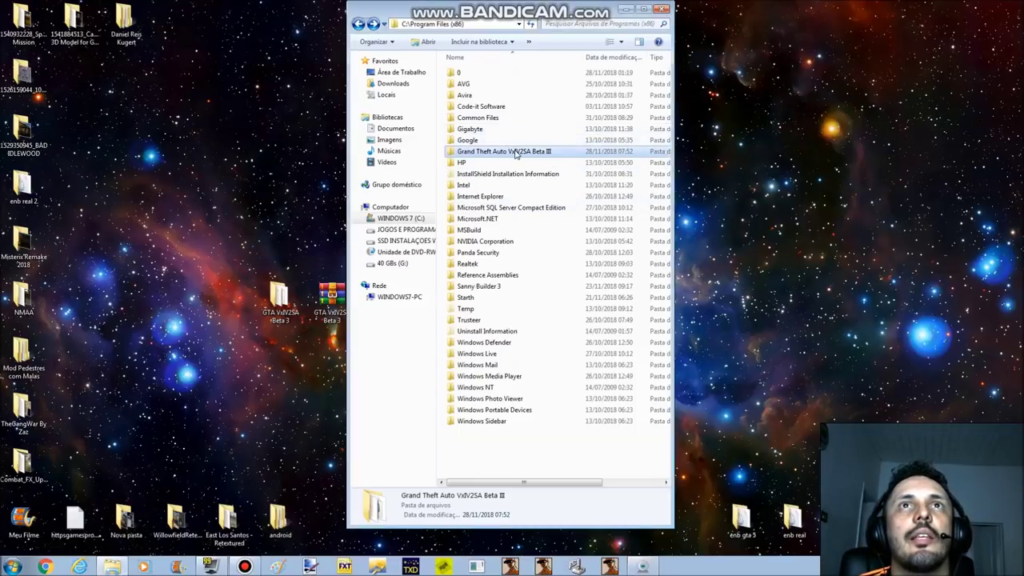
scroll(532, 256, down, 4)
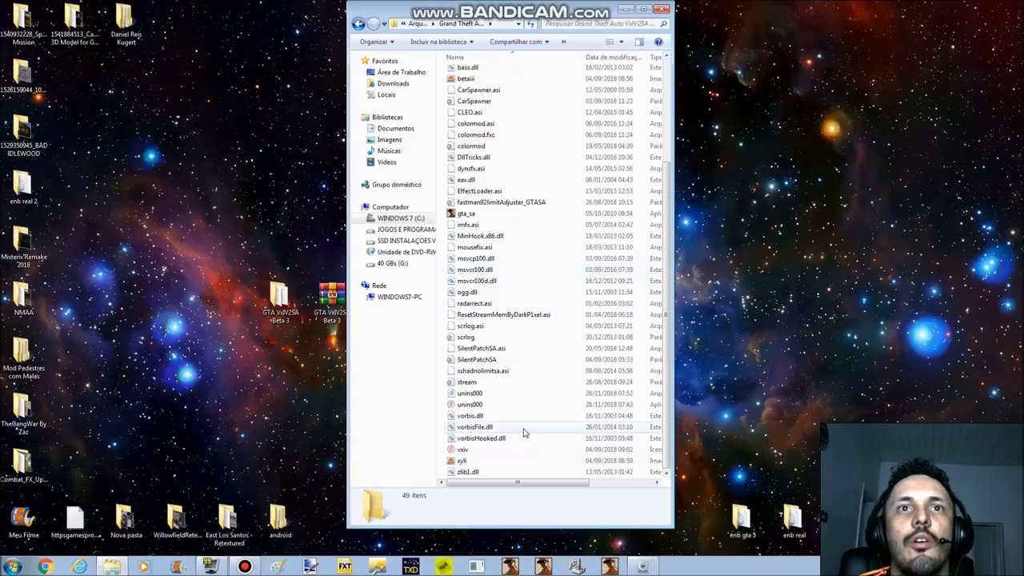
scroll(496, 415, up, 4)
scroll(493, 421, up, 1)
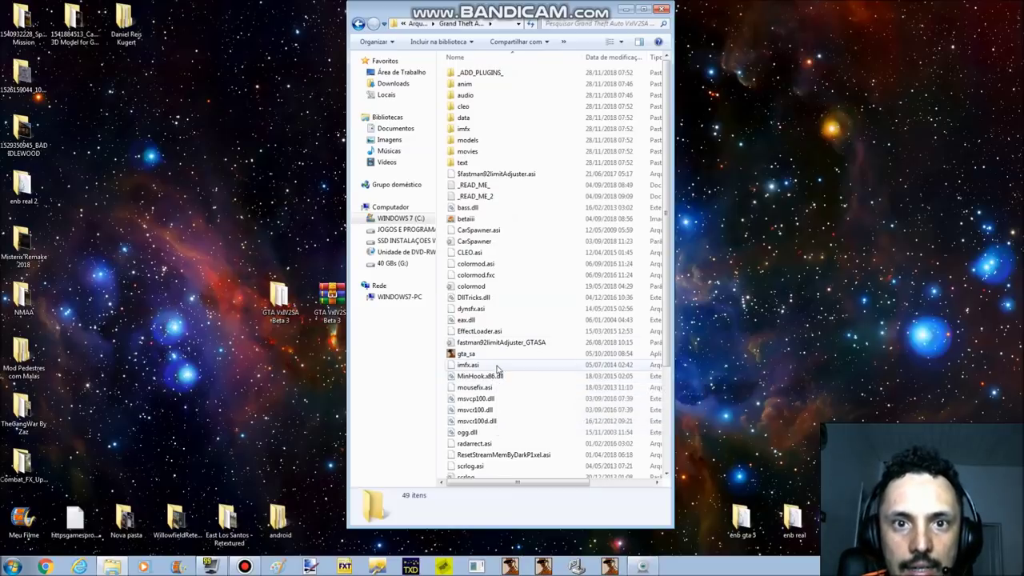
click(471, 140)
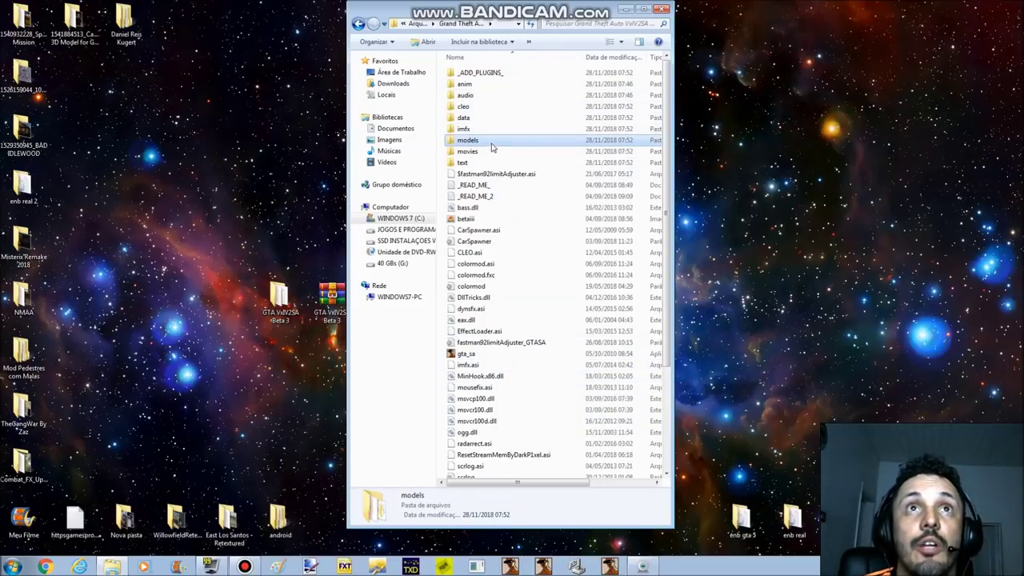
Open the models folder, view the gta3 archive in IMG Tool, and select the four VxIV archives to check their size
double_click(490, 144)
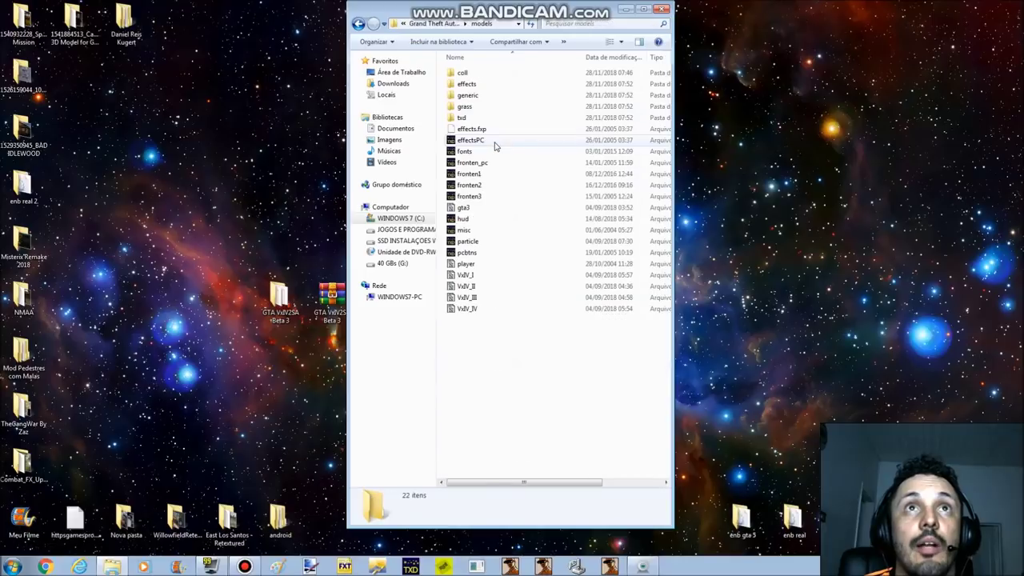
double_click(473, 207)
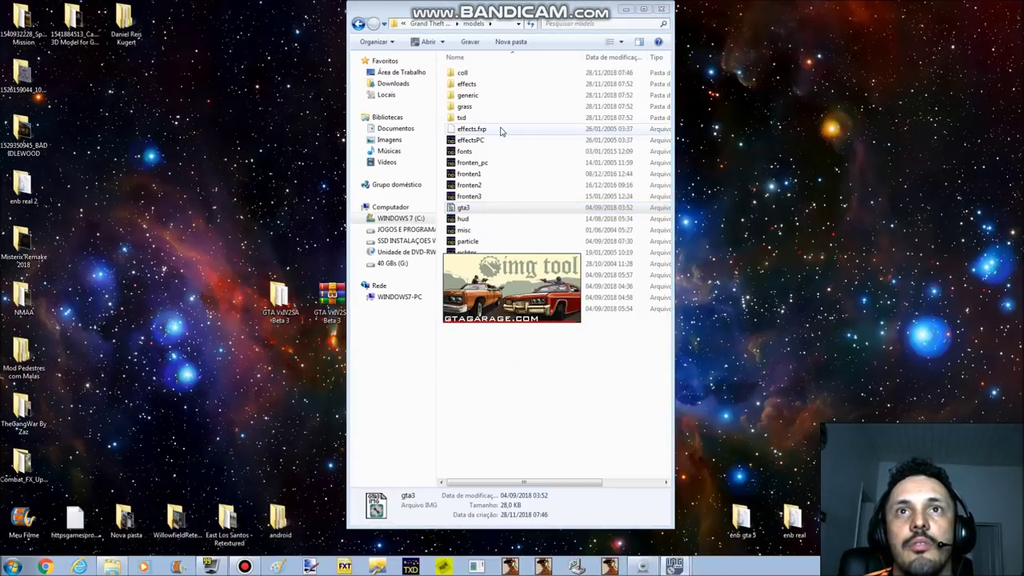
click(603, 223)
drag(493, 274, 507, 315)
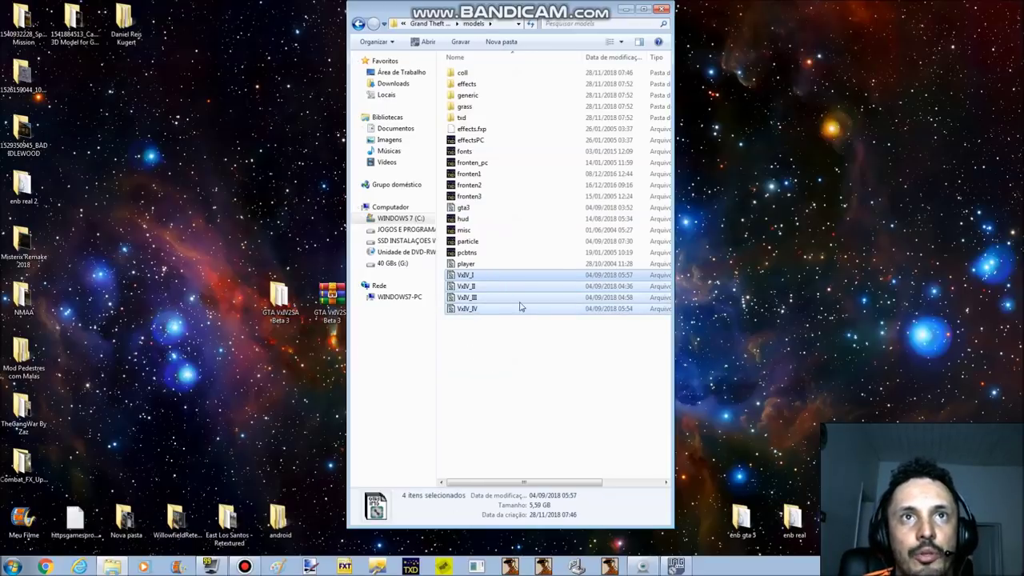
Try to open the VxIV_II archive in IMG Tool, look over the texture files, and return to the game's main folder
click(501, 288)
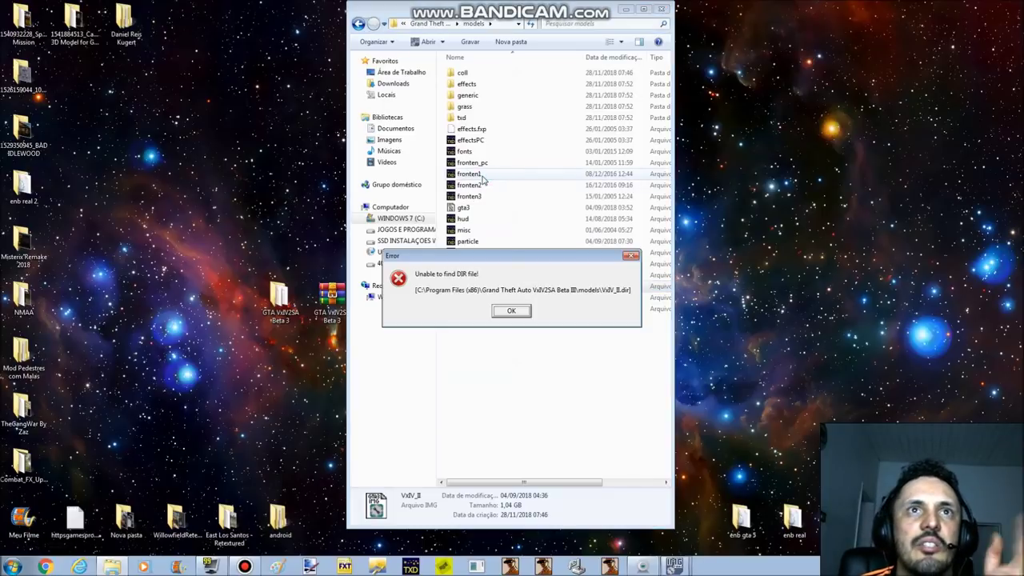
click(526, 310)
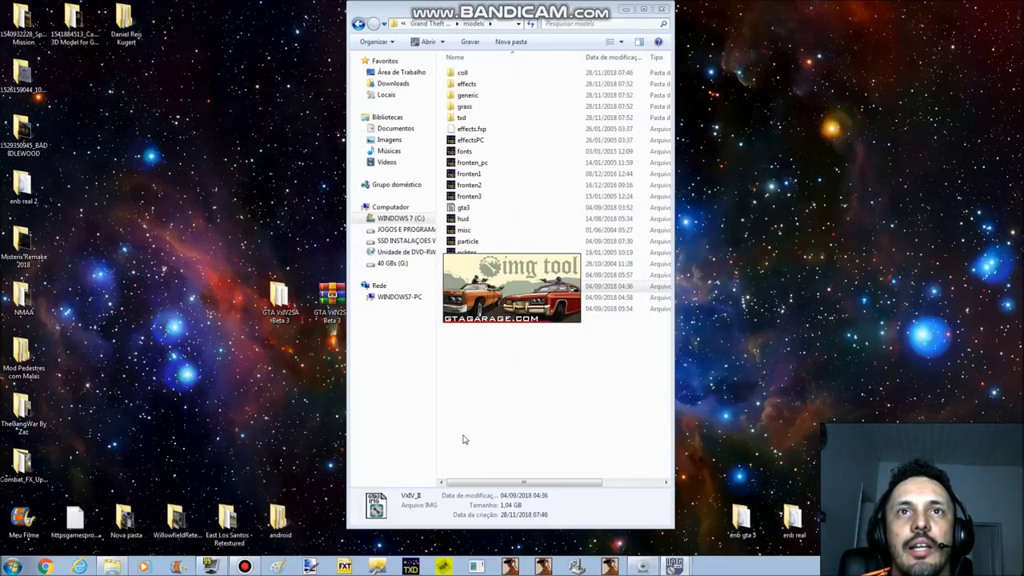
click(591, 232)
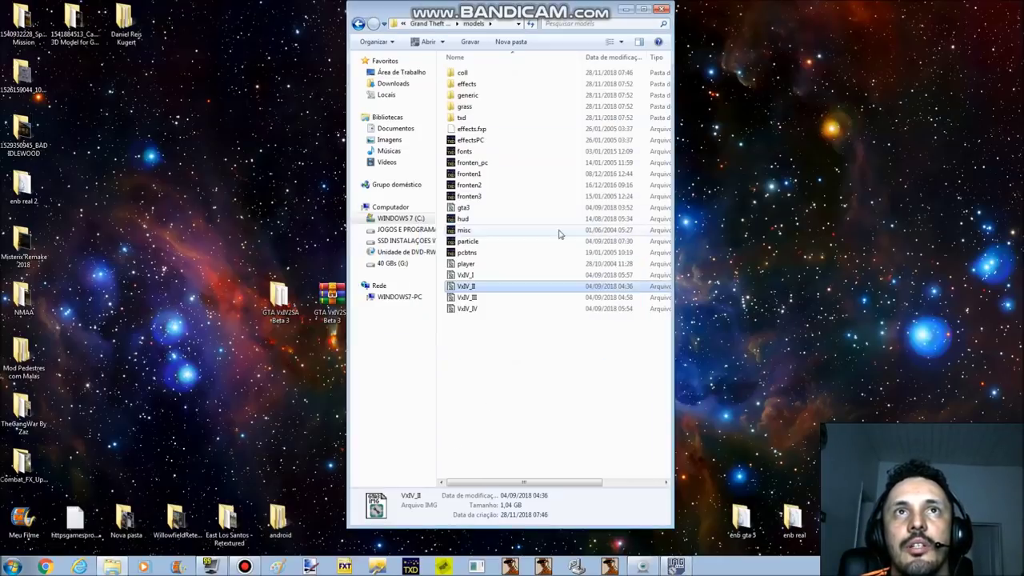
click(487, 140)
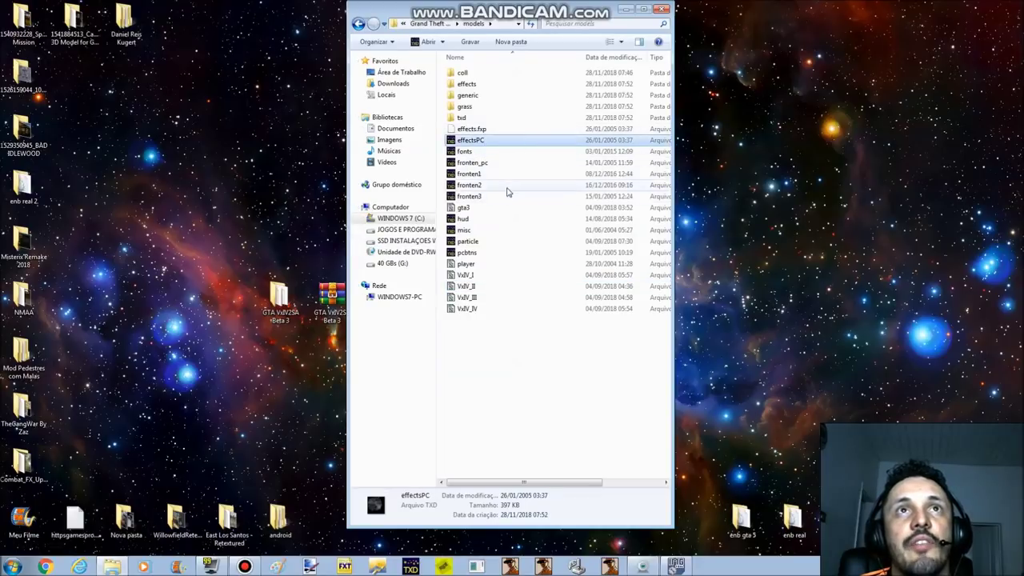
click(504, 174)
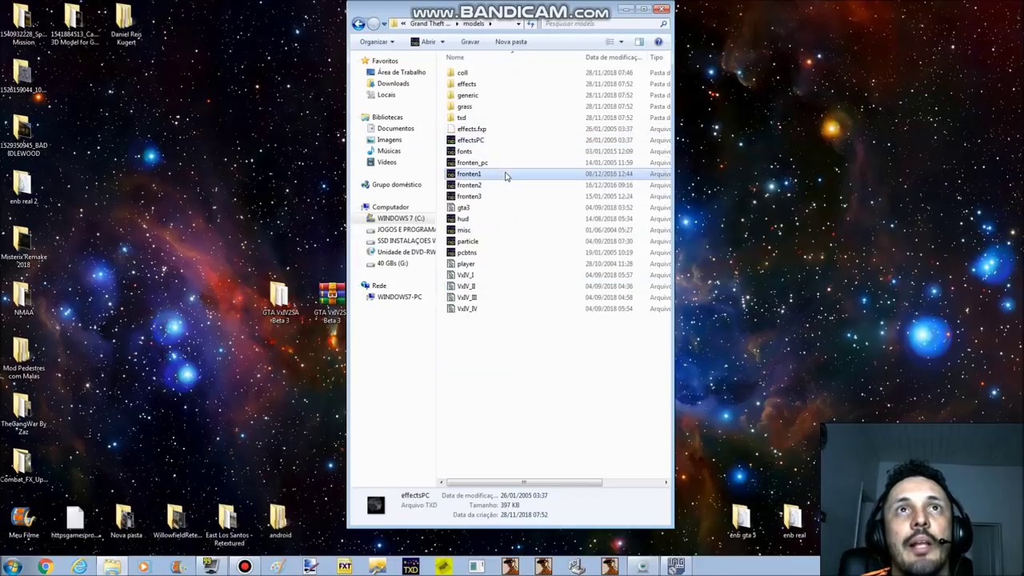
click(358, 24)
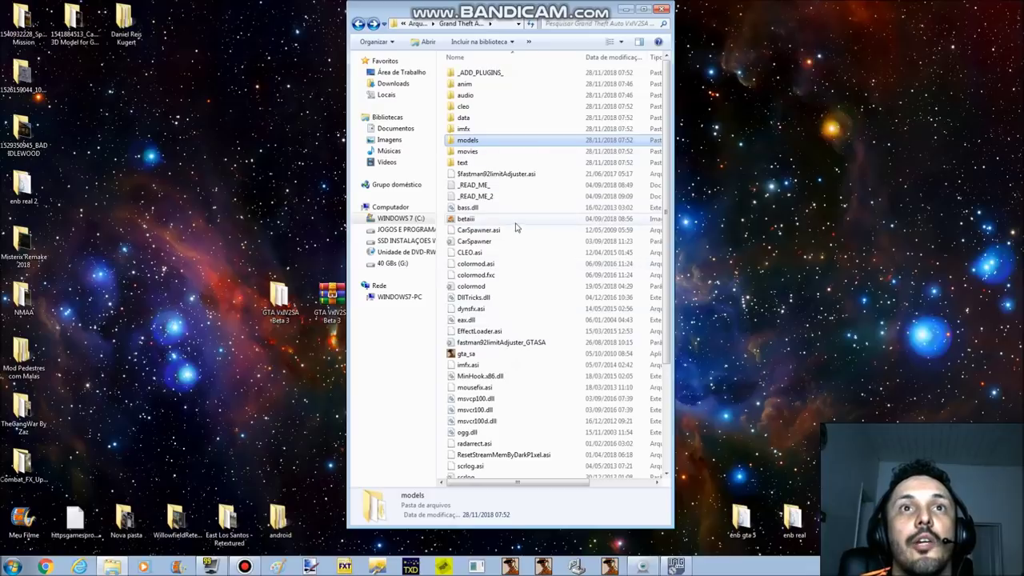
Look through the game's main folder, check the contents of its cleo folder, and return to the main folder
scroll(515, 361, down, 1)
scroll(520, 356, down, 2)
scroll(531, 347, up, 5)
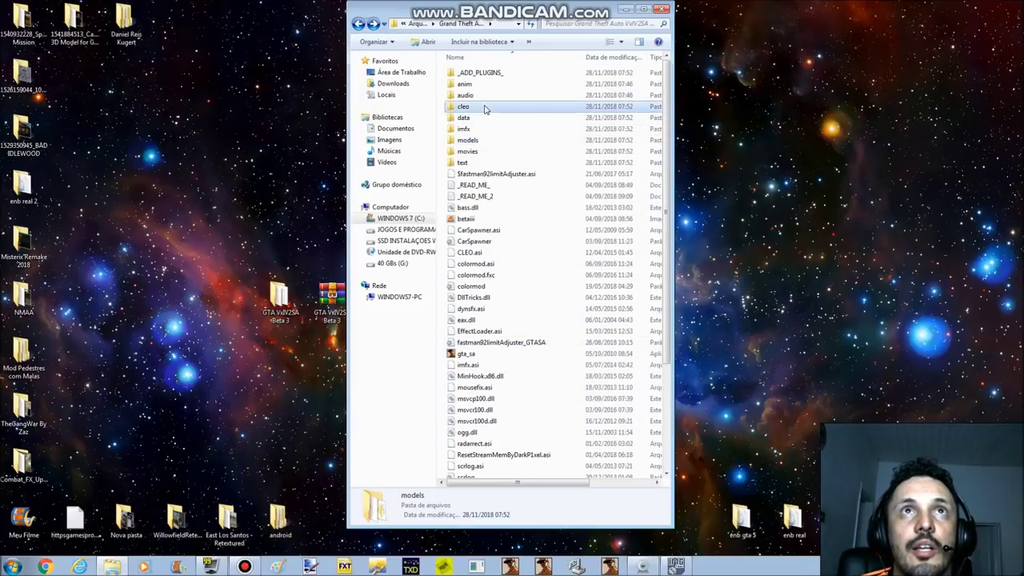
double_click(485, 109)
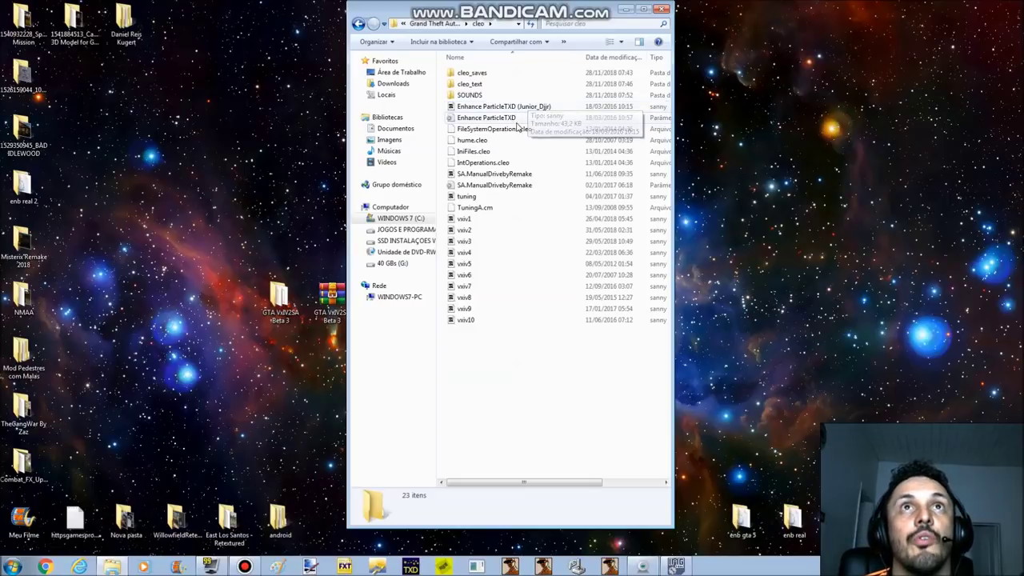
click(357, 24)
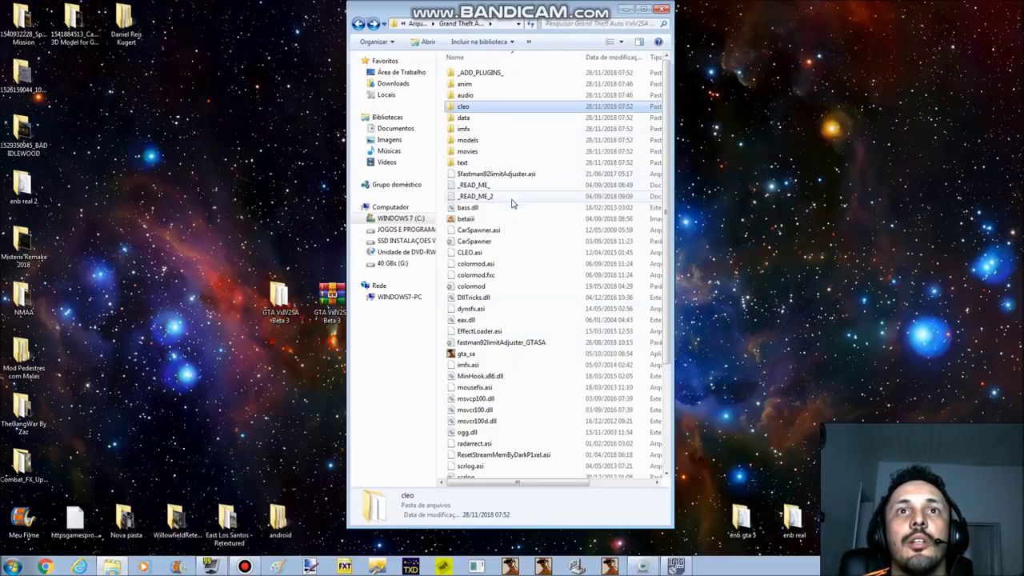
Launch the game with gta_sa, close the first limit adjuster notice, and continue from the second one into the game
click(487, 354)
click(486, 354)
click(512, 359)
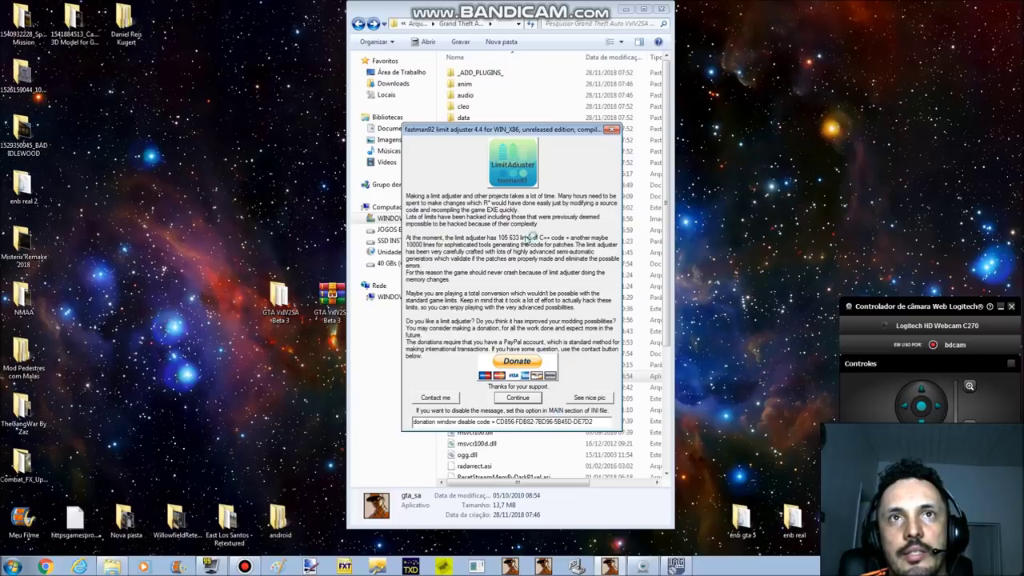
drag(587, 129, 853, 84)
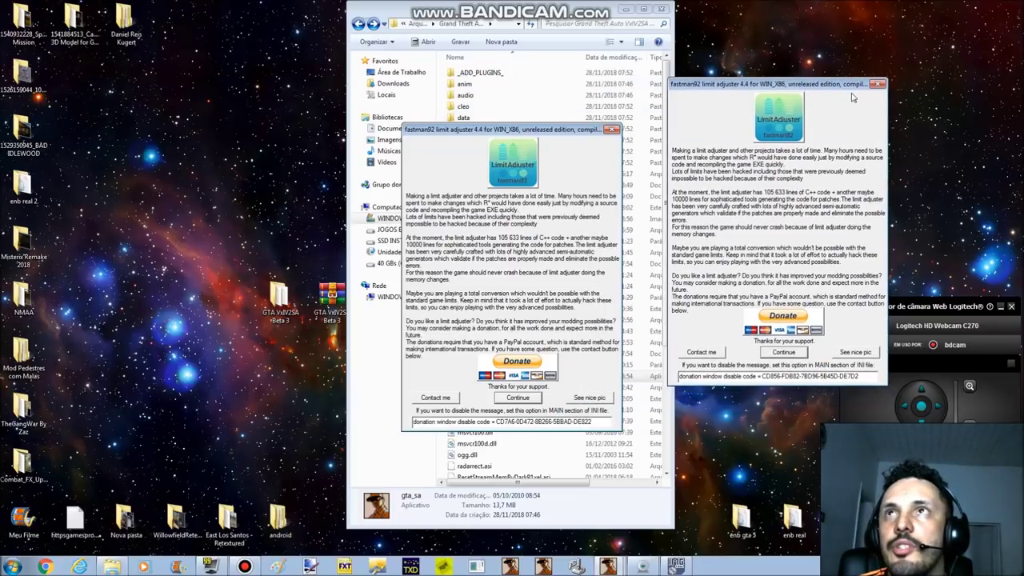
click(878, 83)
drag(512, 128, 428, 209)
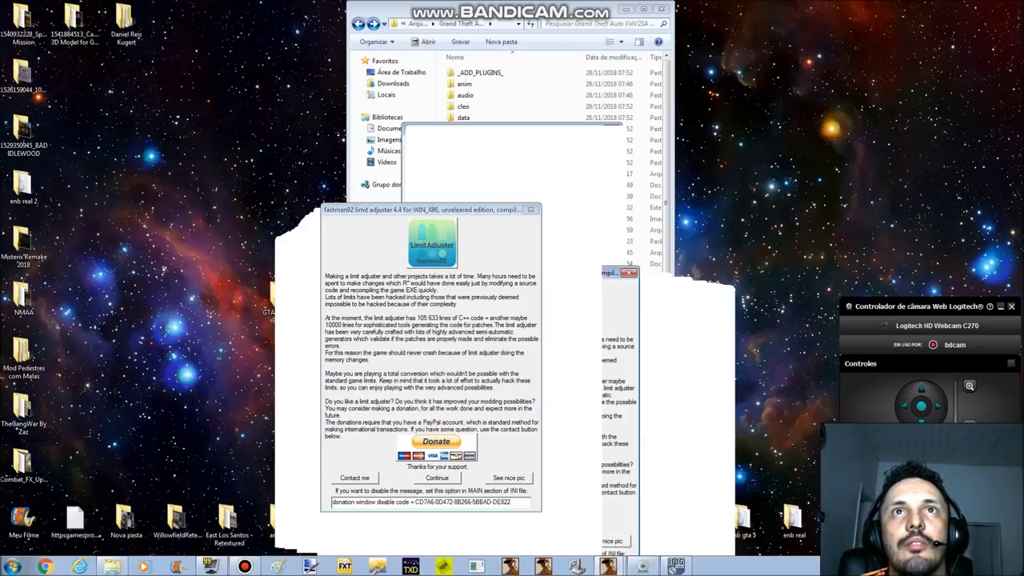
click(437, 477)
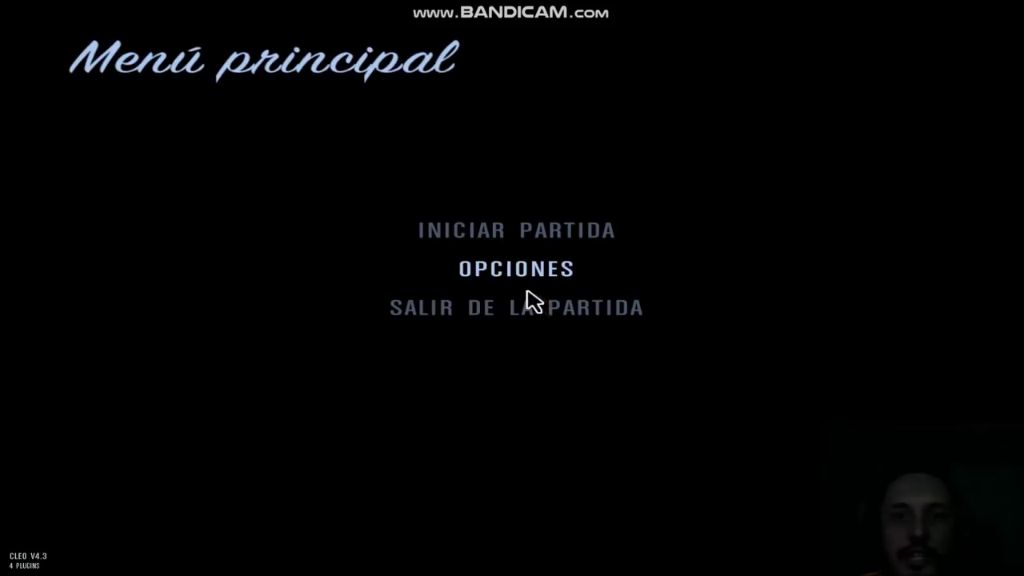
Quit the game from its main menu, close its remaining window and dismiss the limit adjuster's crash reports
click(533, 310)
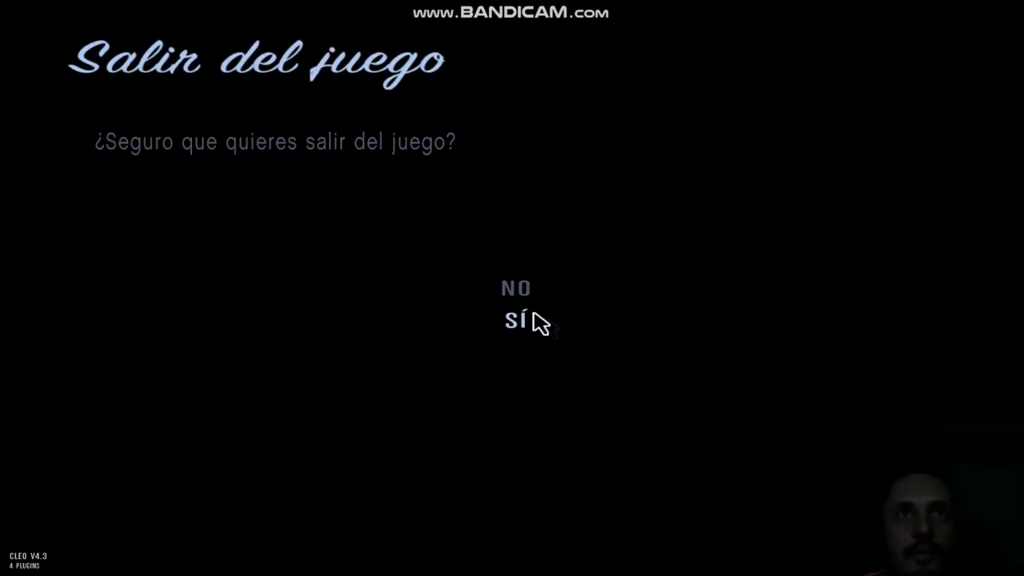
click(529, 327)
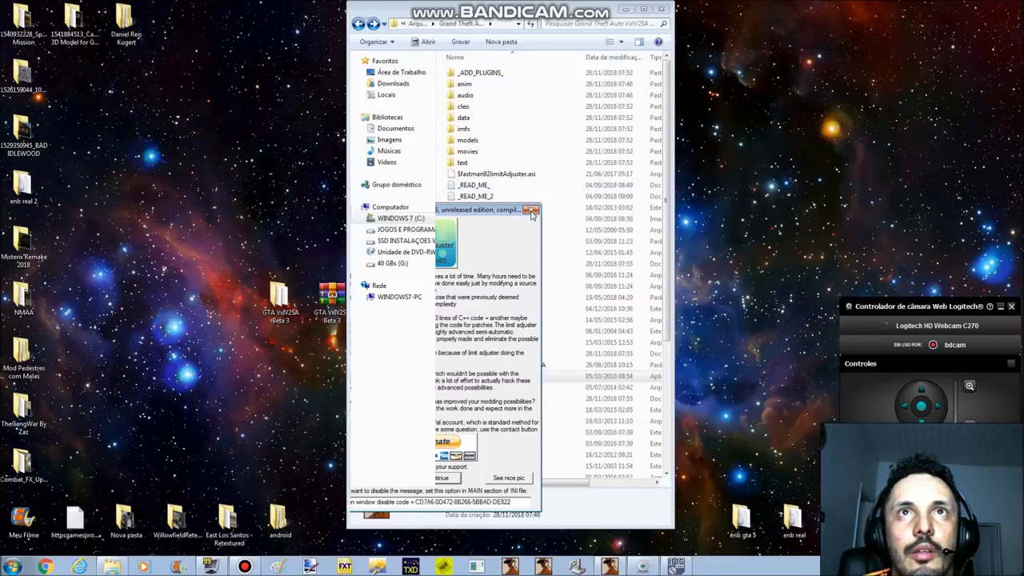
drag(529, 23, 659, 25)
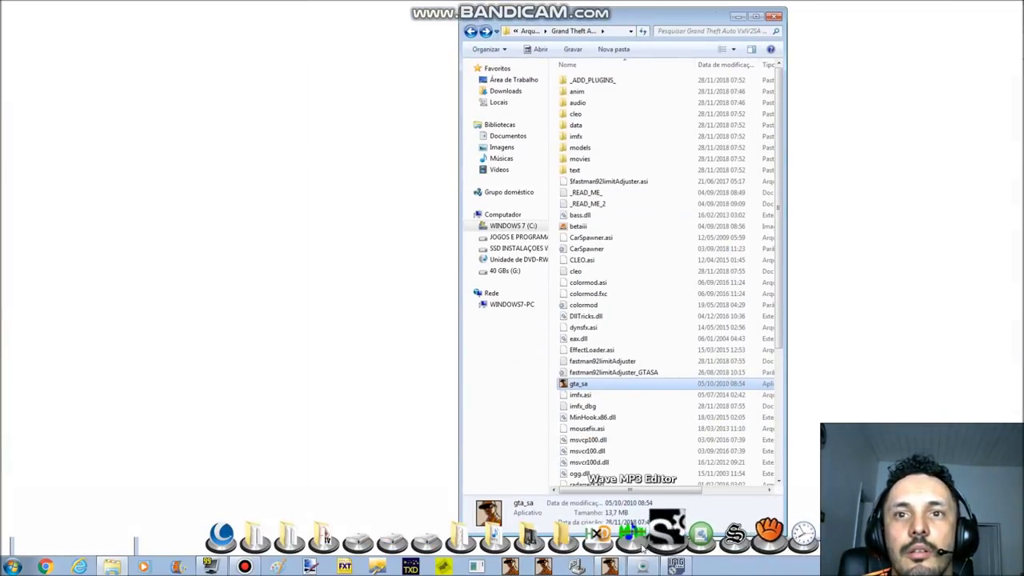
right_click(613, 565)
click(564, 549)
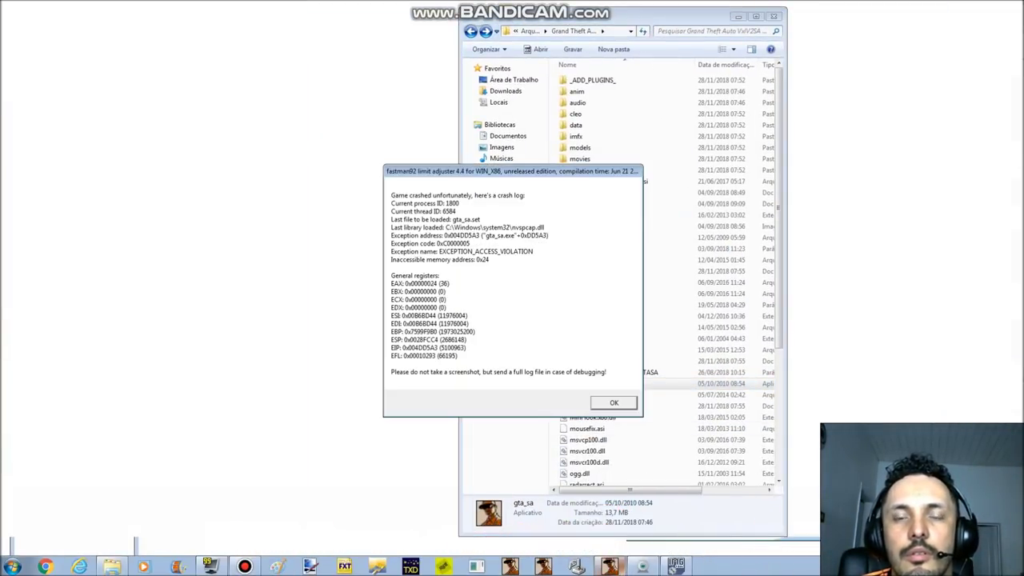
key(Return)
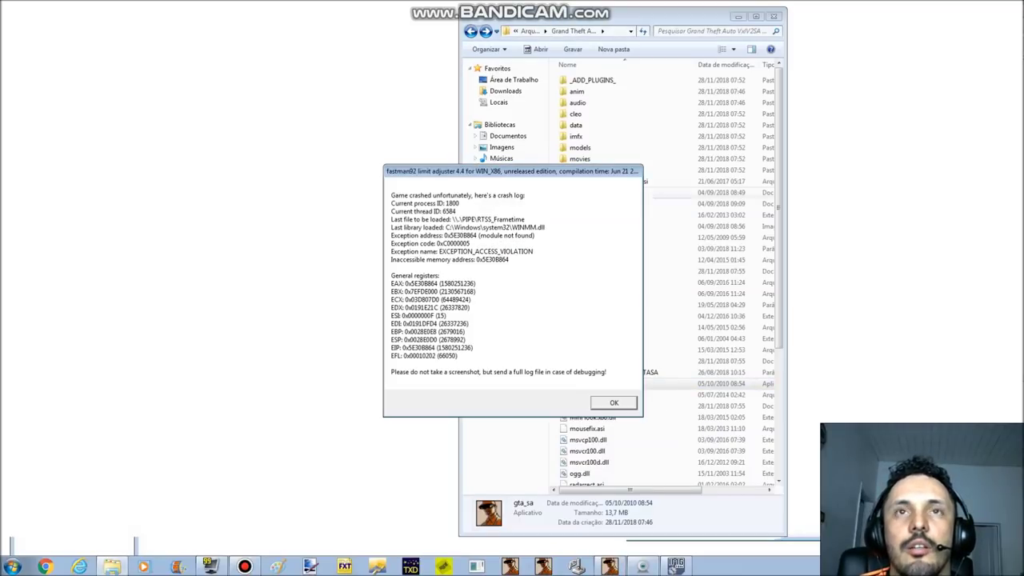
key(Return)
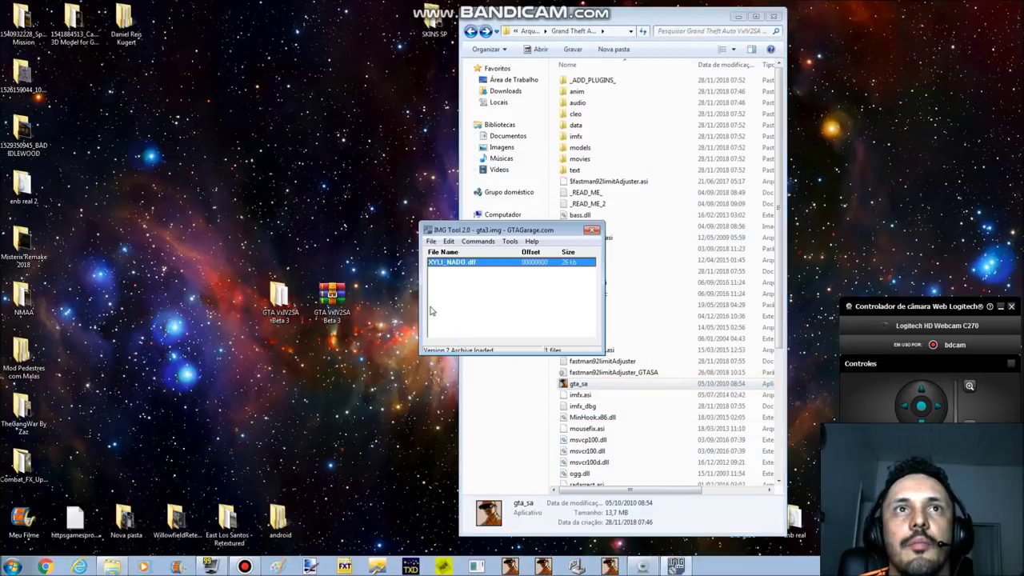
Close IMG Tool and place the installed game's folder window side by side with the GTA SA folder window
click(596, 232)
drag(608, 15, 478, 25)
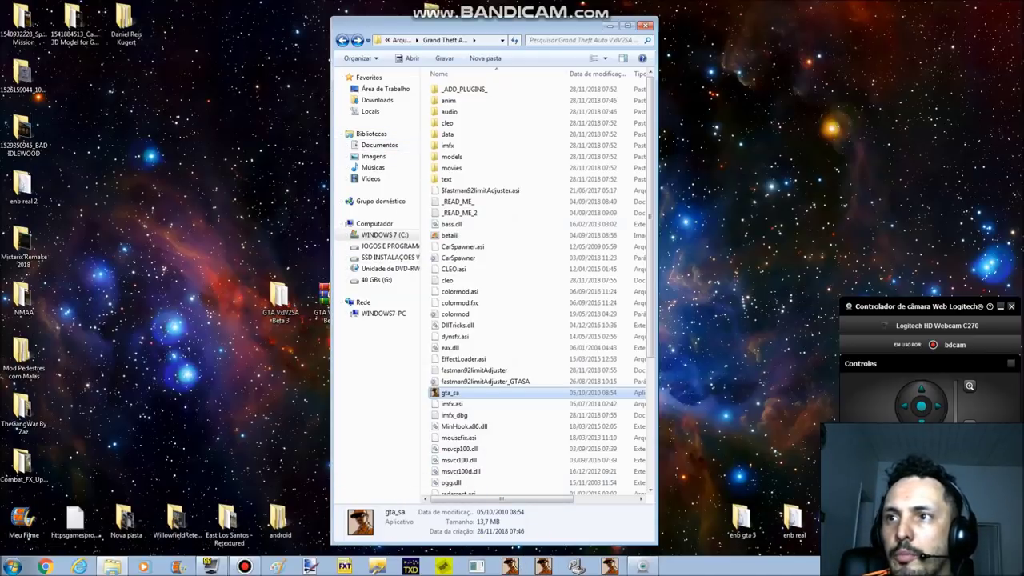
key(alt+Tab)
drag(400, 9, 719, 18)
Compare the files of the two game folders, checking for d3d9.dll in GTA SA and the DLL and colormod files in the mod
scroll(832, 320, down, 4)
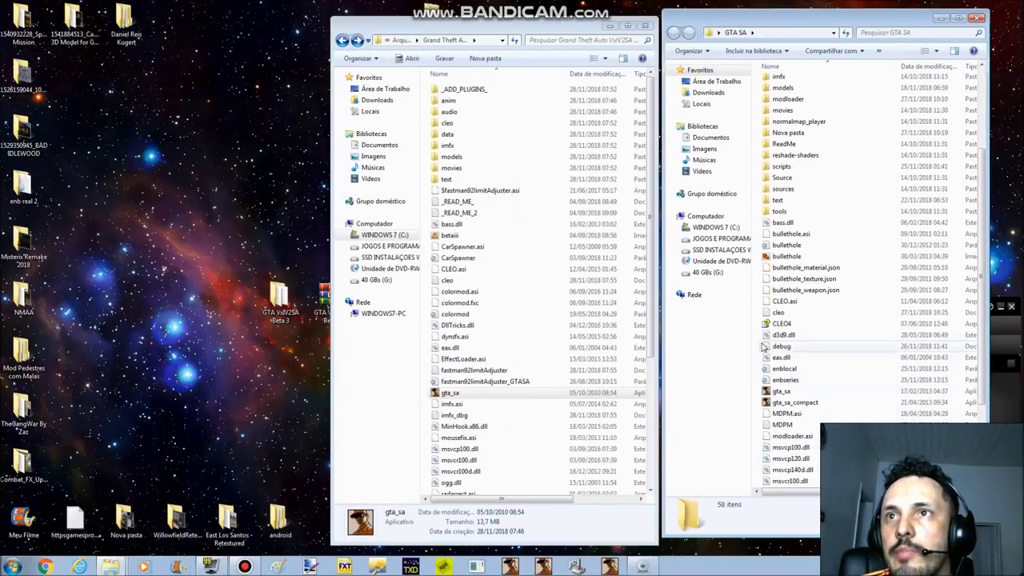
click(805, 335)
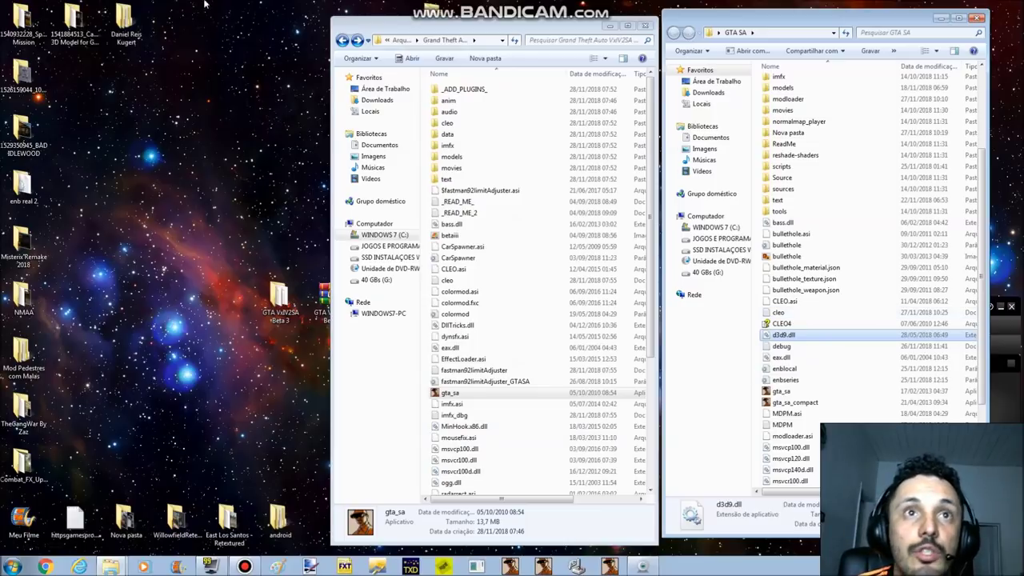
click(493, 398)
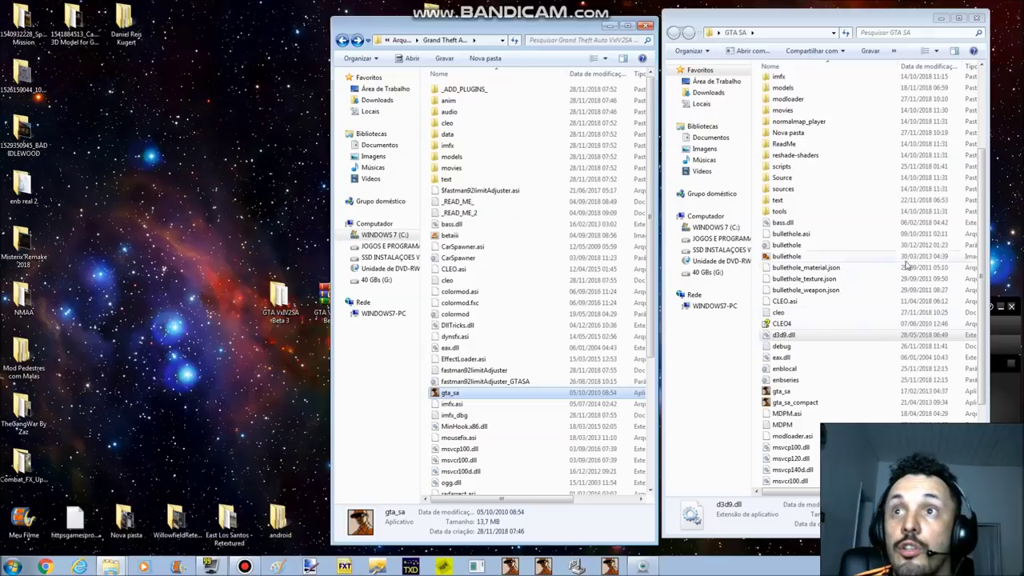
click(834, 336)
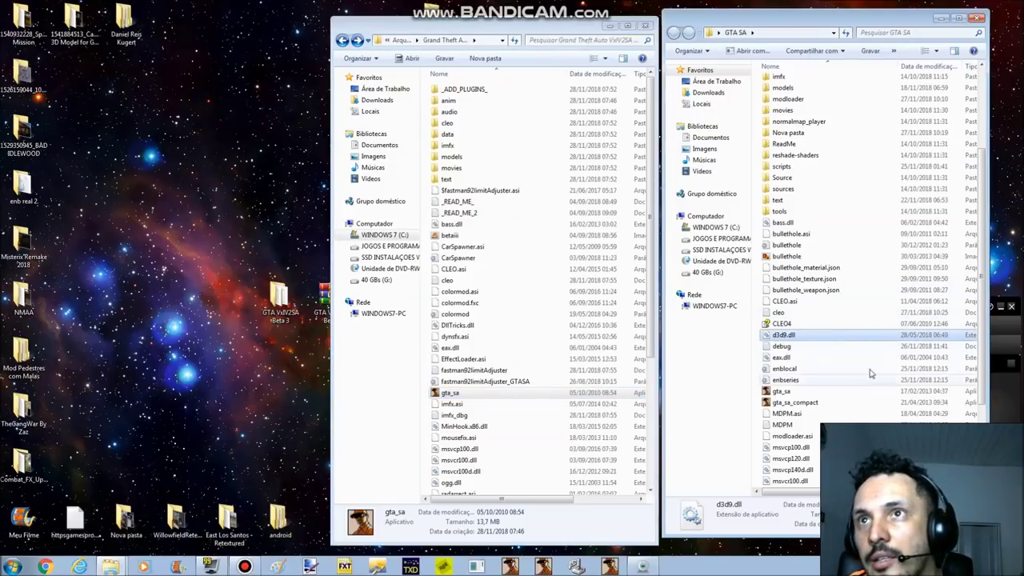
click(521, 328)
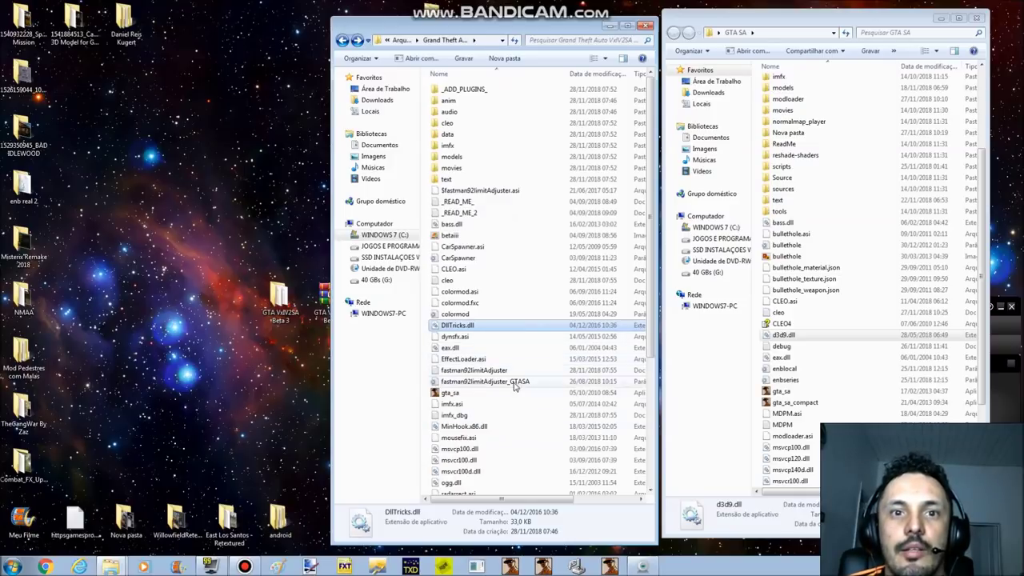
click(492, 348)
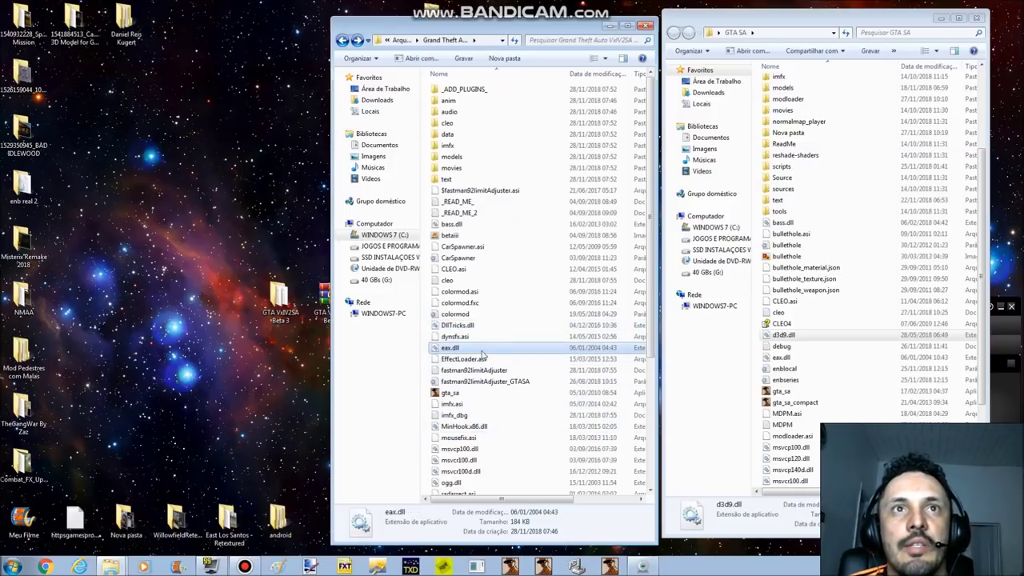
click(504, 292)
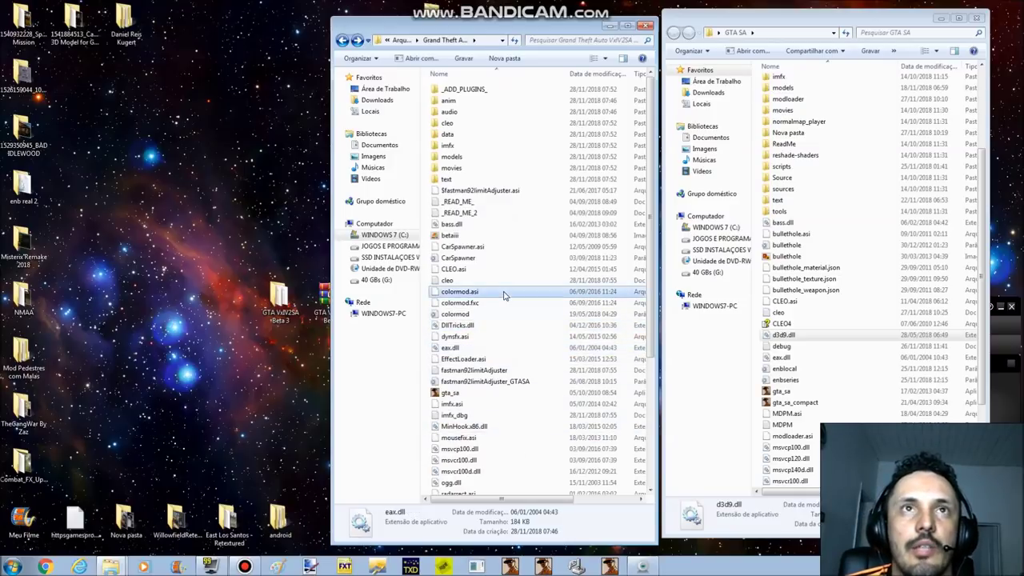
Move gta_sa.set from the GTA San Andreas User Files folder in Documents to the desktop, and return to Documents
click(388, 149)
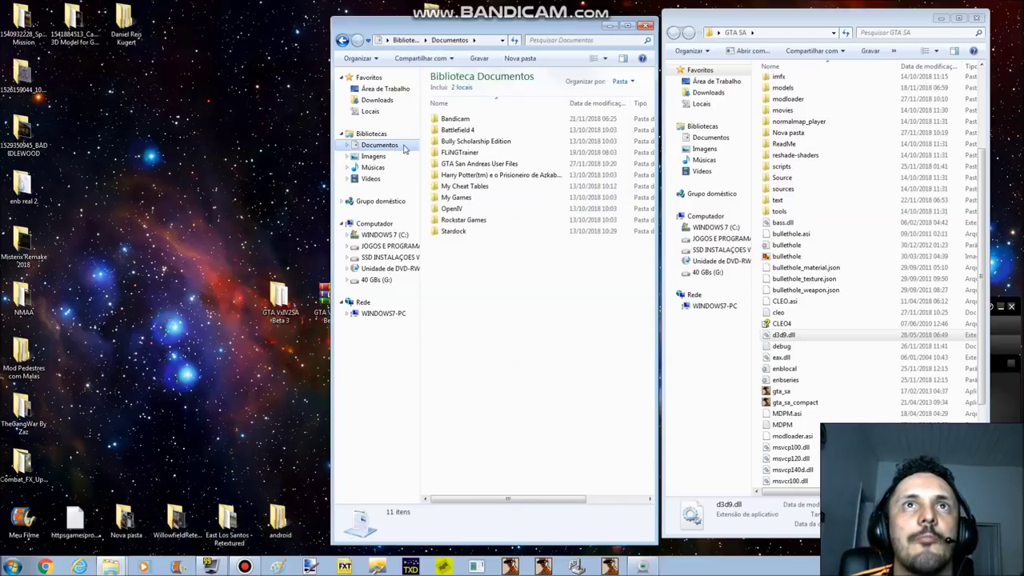
double_click(481, 164)
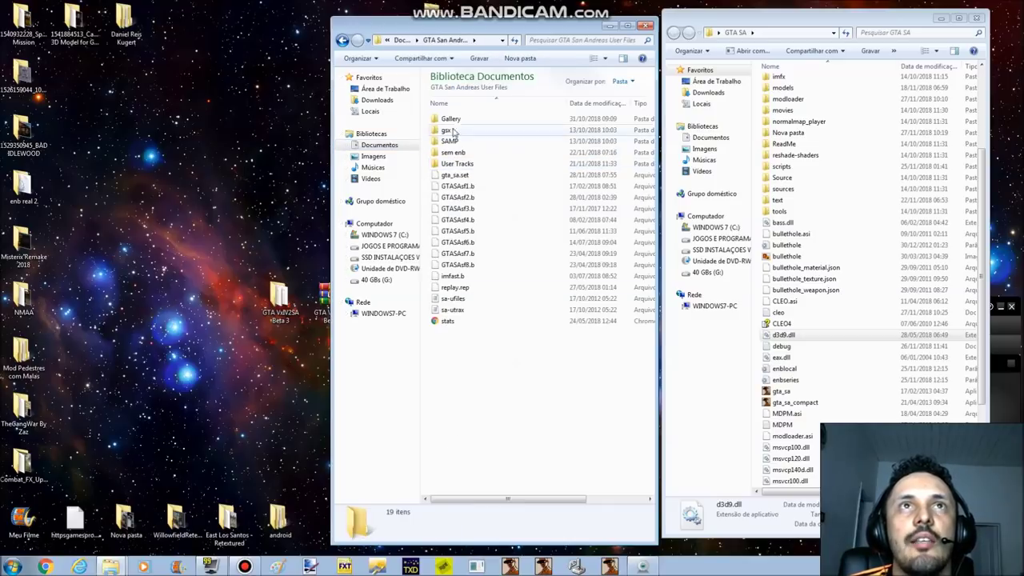
click(472, 175)
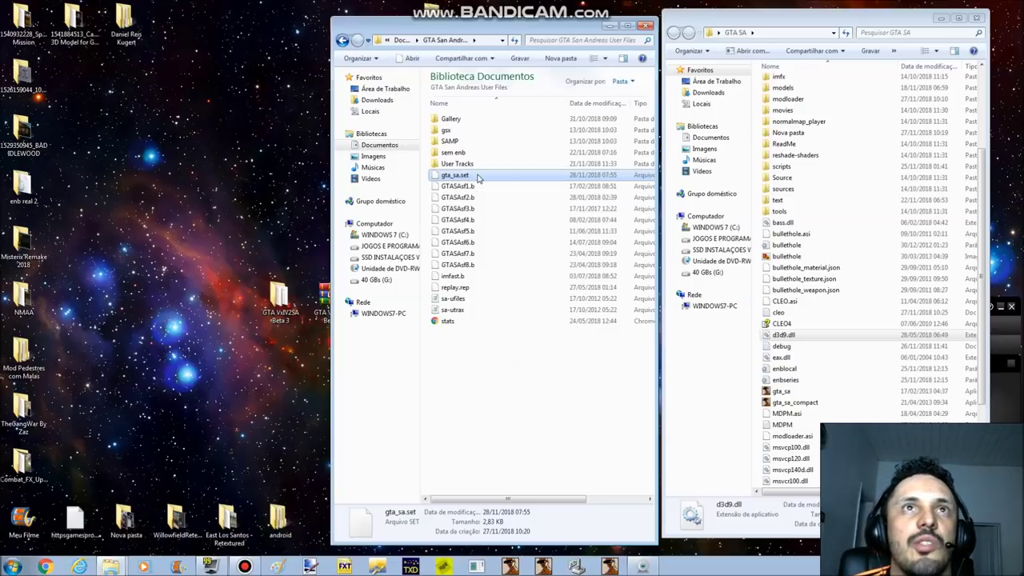
drag(479, 177, 229, 132)
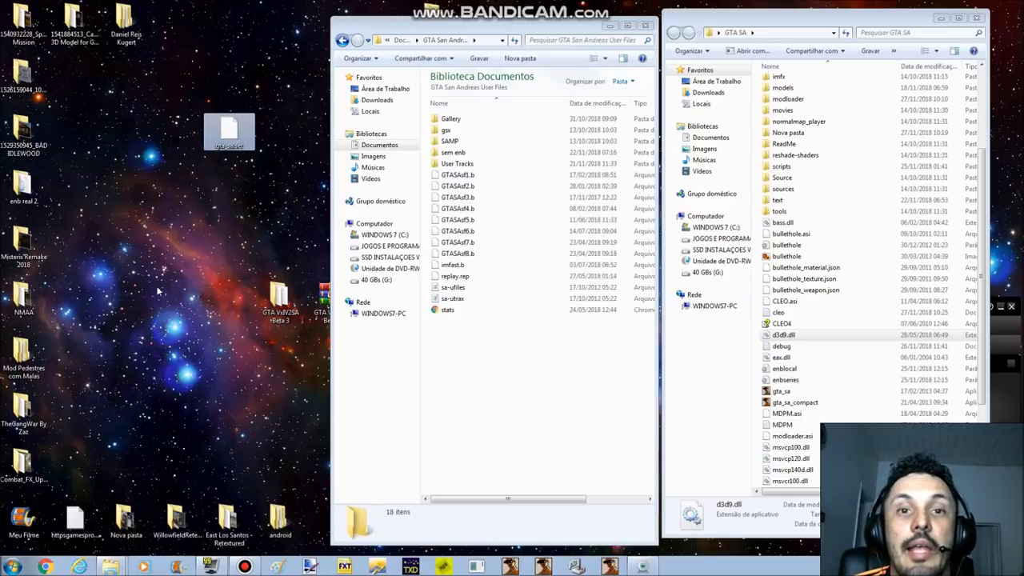
click(342, 40)
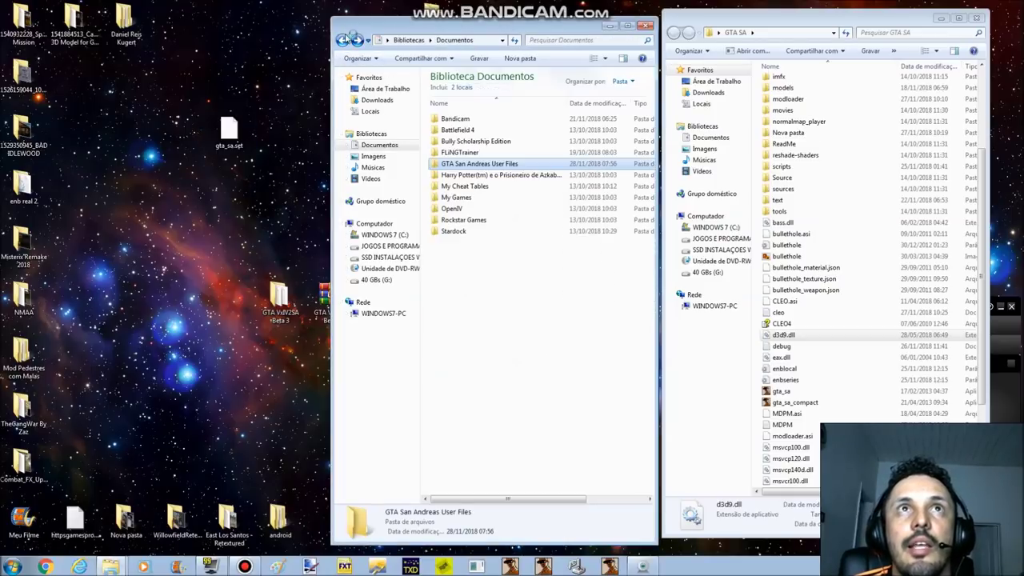
Return to the installed Grand Theft Auto VxIV2SA folder and launch the game from gta_sa
click(342, 40)
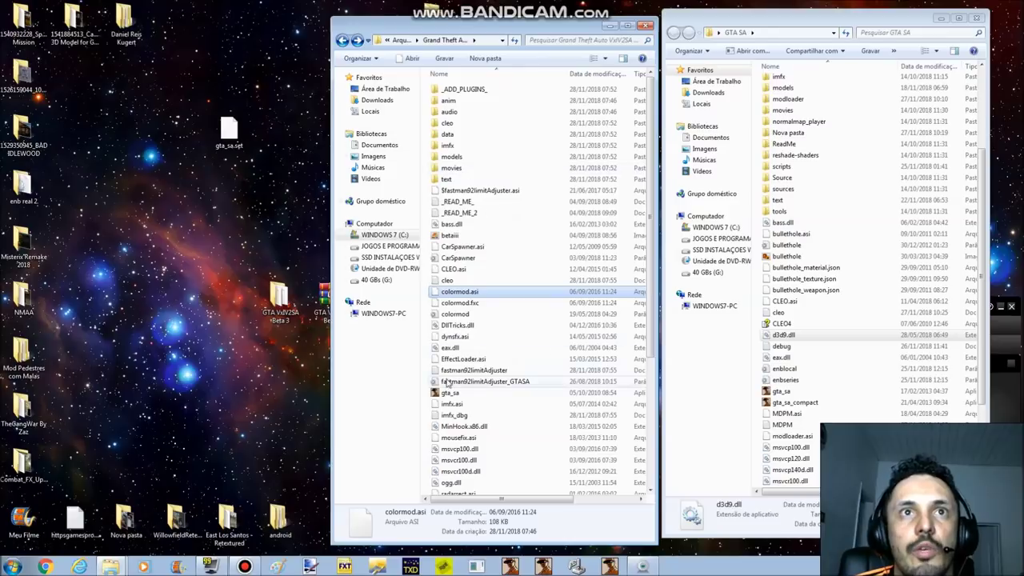
click(451, 395)
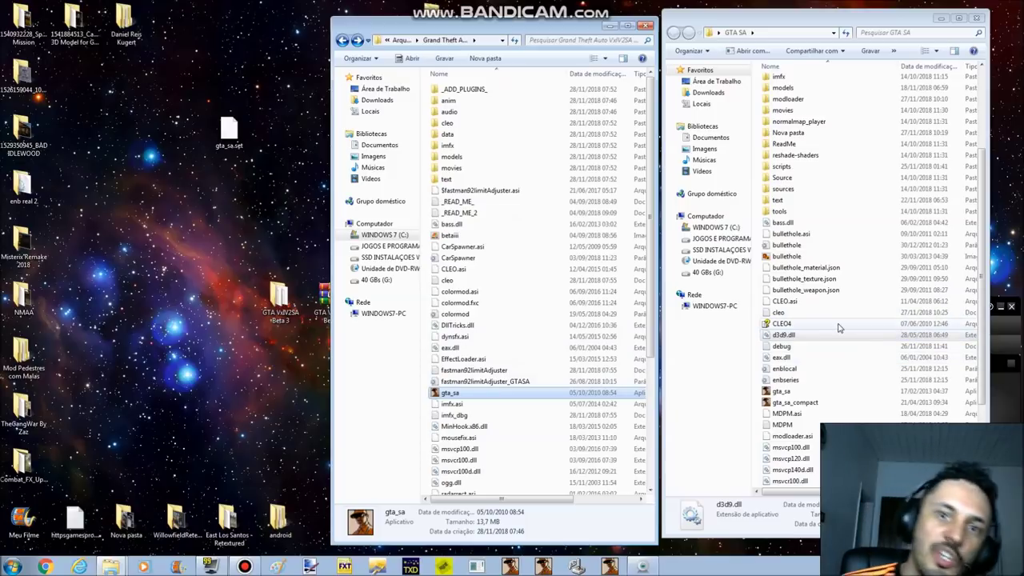
drag(229, 131, 179, 180)
double_click(544, 393)
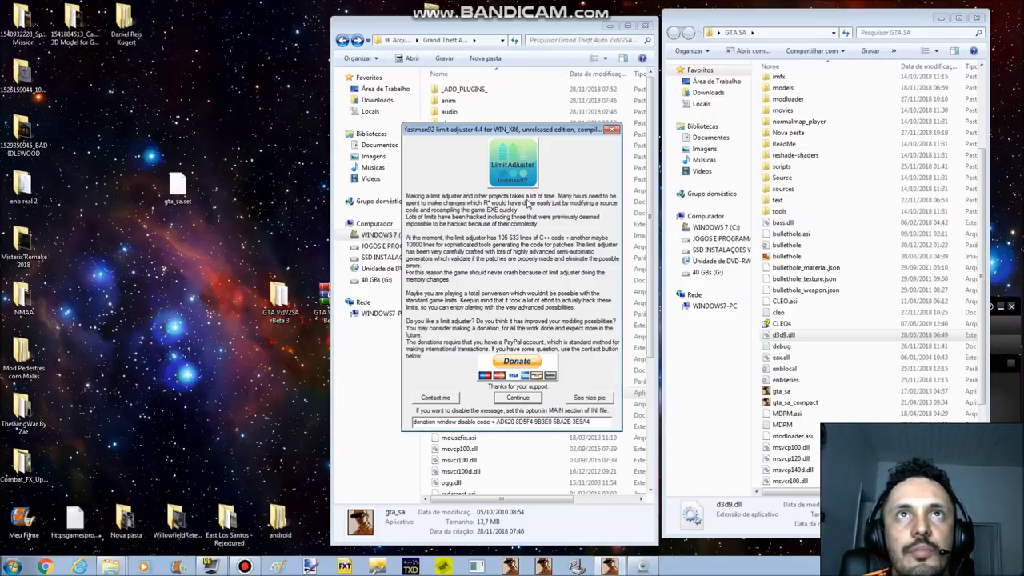
Copy the donation window disable code from the limit adjuster's message, close the message and quit the game
drag(528, 131, 501, 152)
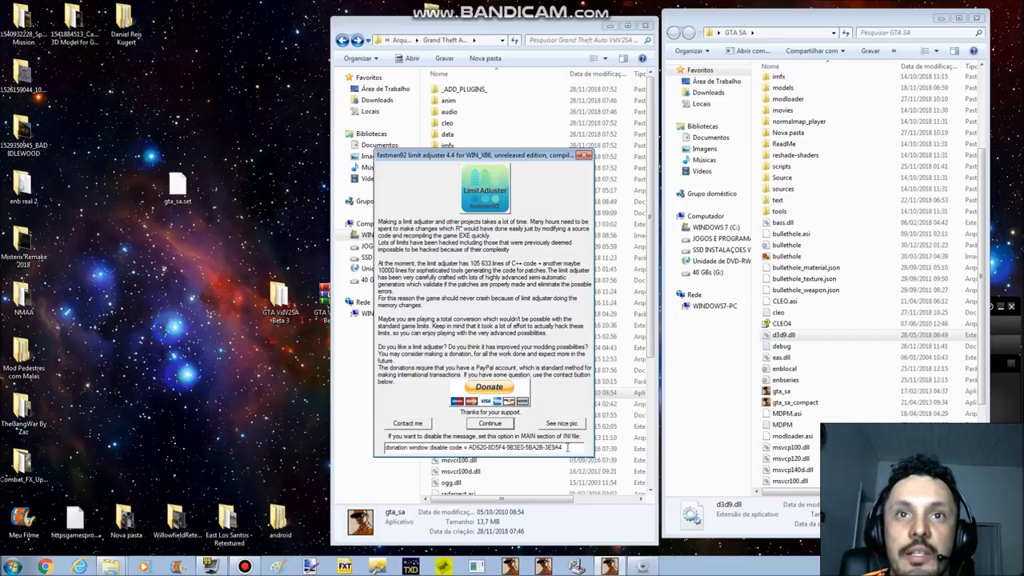
drag(564, 446, 467, 439)
right_click(484, 446)
click(521, 331)
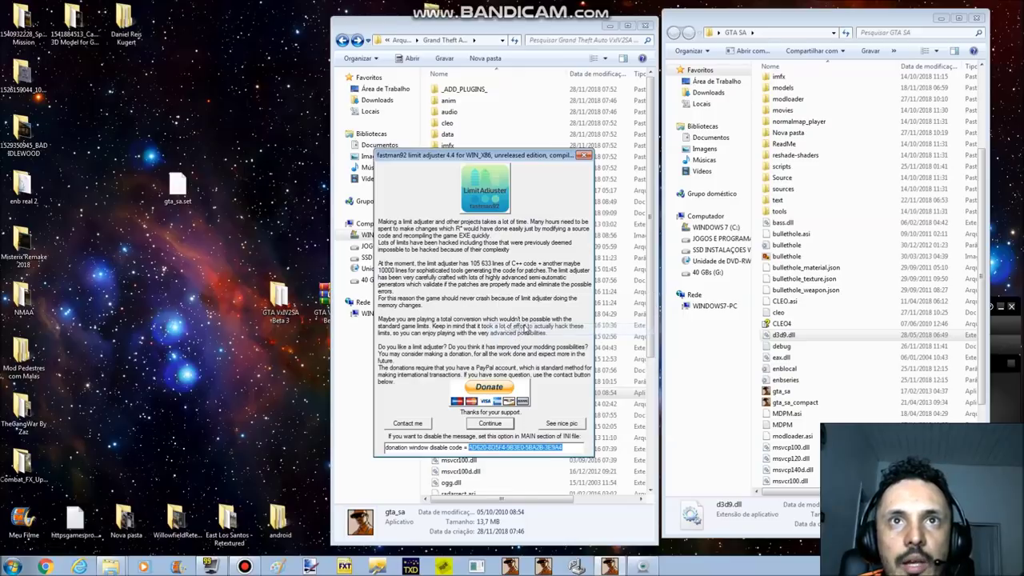
drag(516, 159, 252, 160)
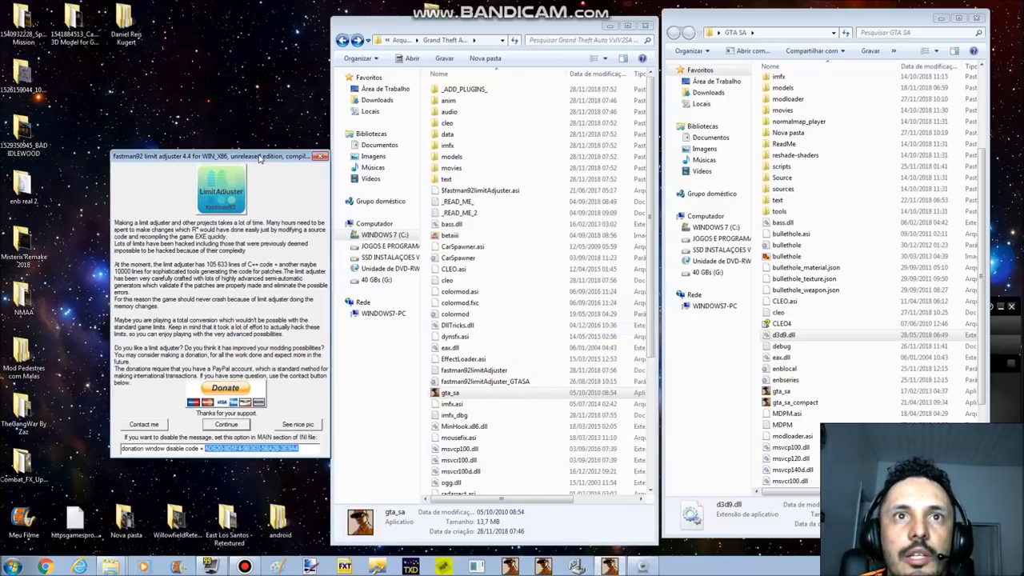
click(321, 158)
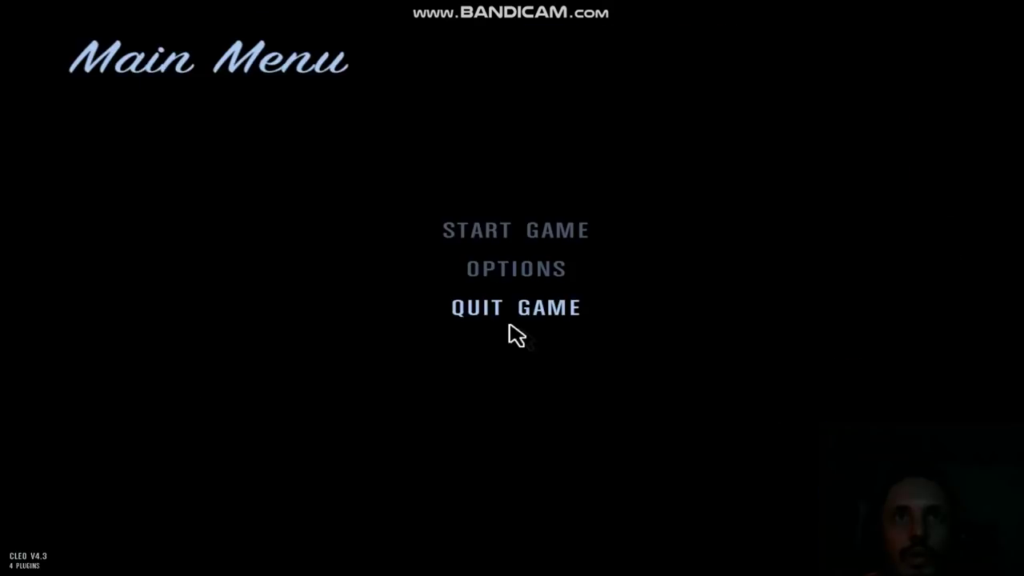
click(509, 321)
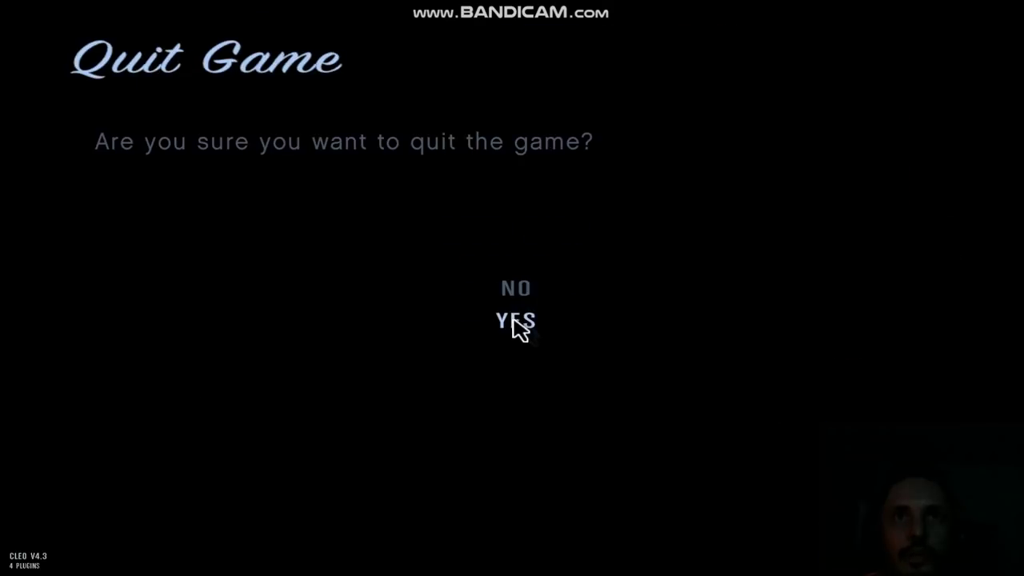
click(517, 322)
Paste the donation window disable code into the [MAIN] section of fastman92limitAdjuster_GTASA.ini and save the file
click(484, 382)
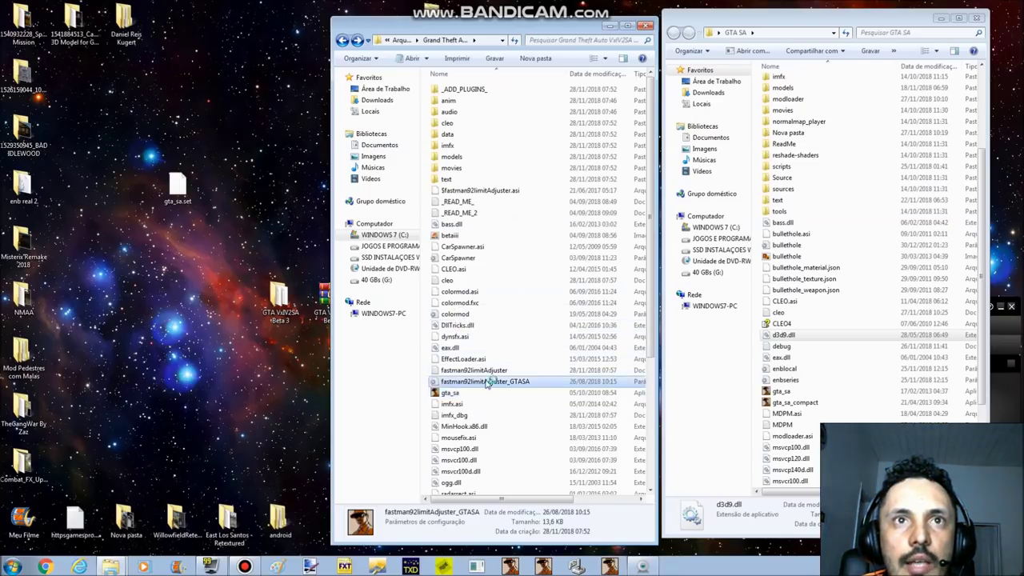
click(469, 383)
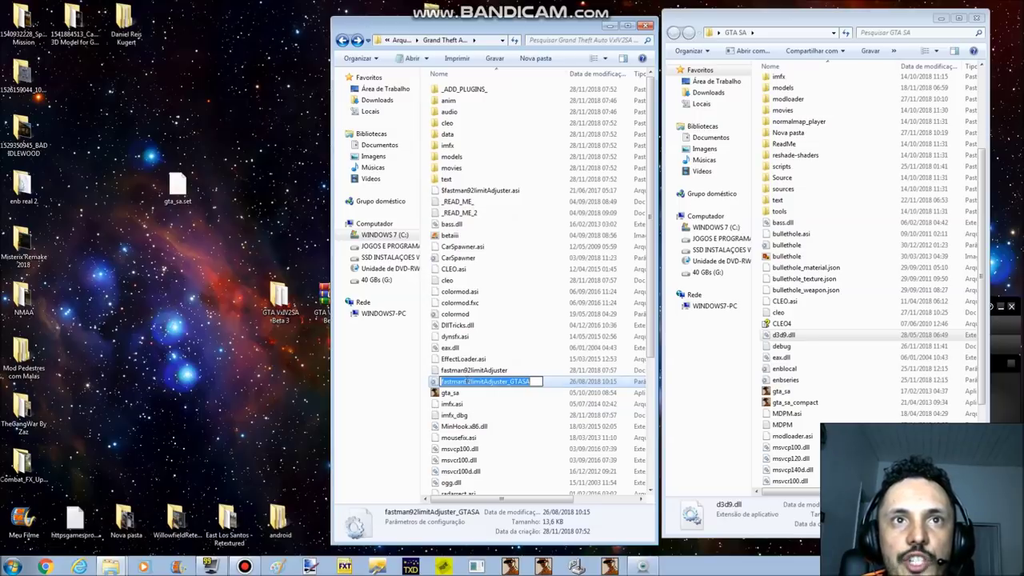
click(478, 399)
double_click(483, 383)
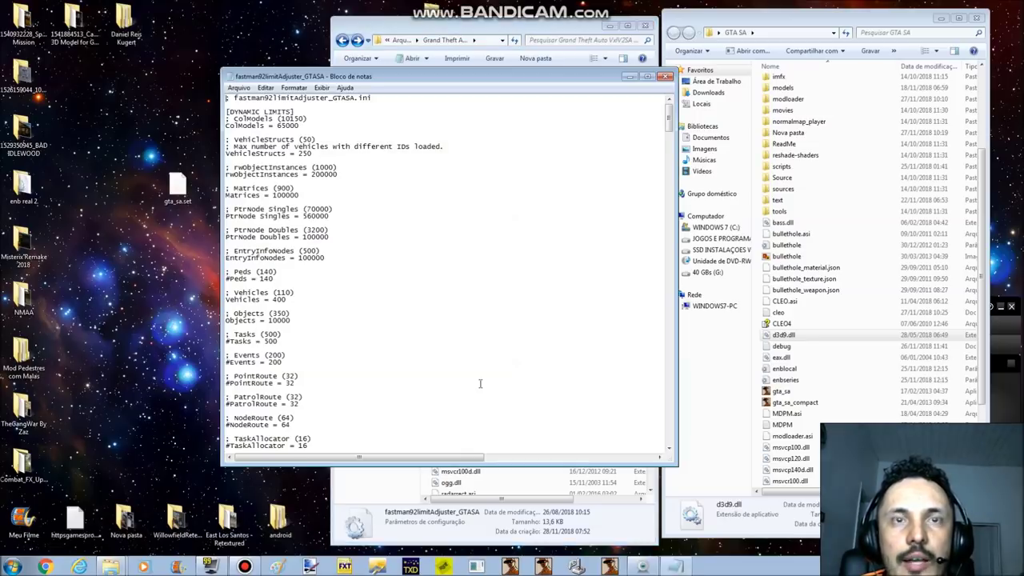
drag(665, 119, 631, 451)
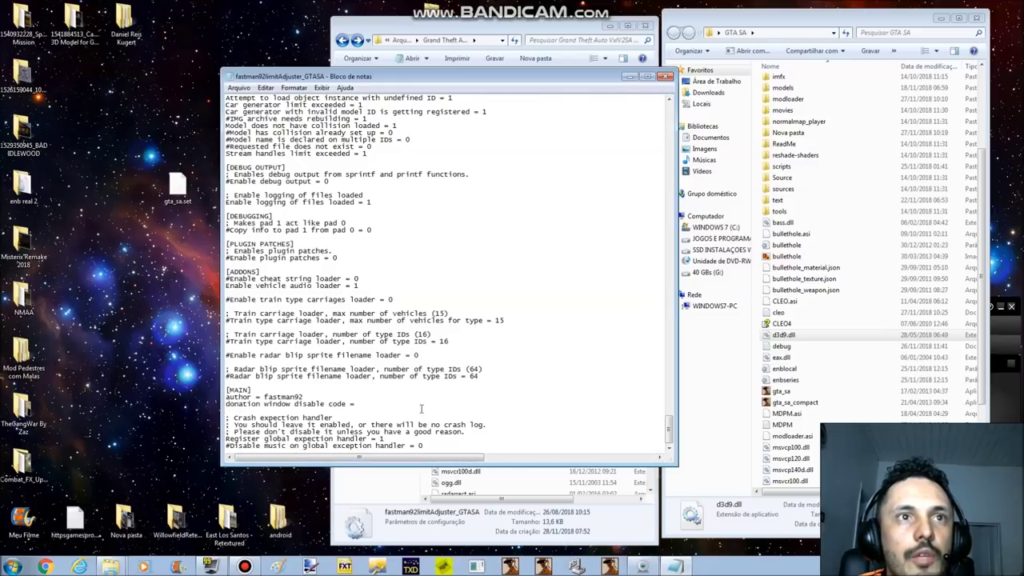
right_click(360, 404)
click(420, 449)
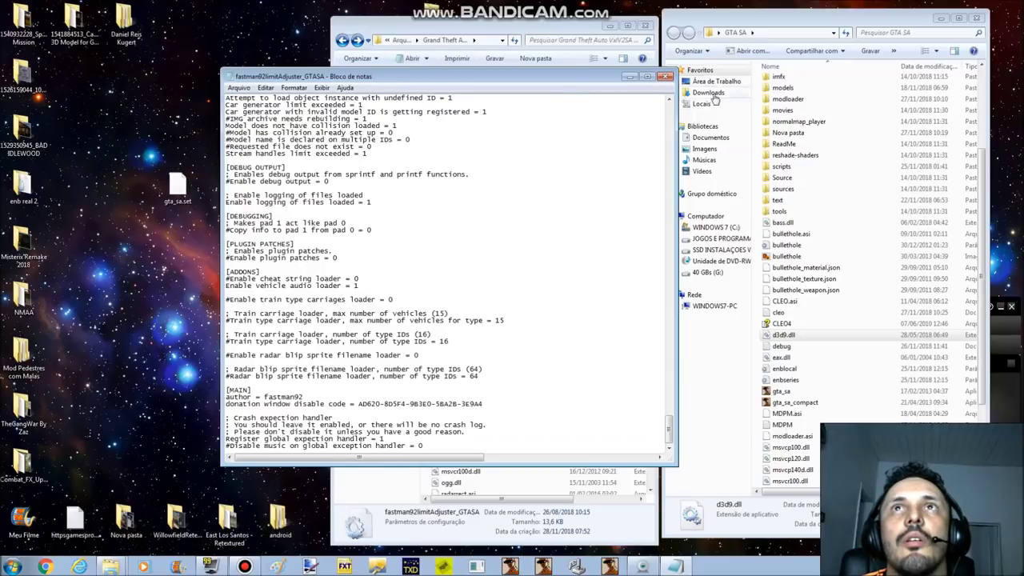
click(666, 77)
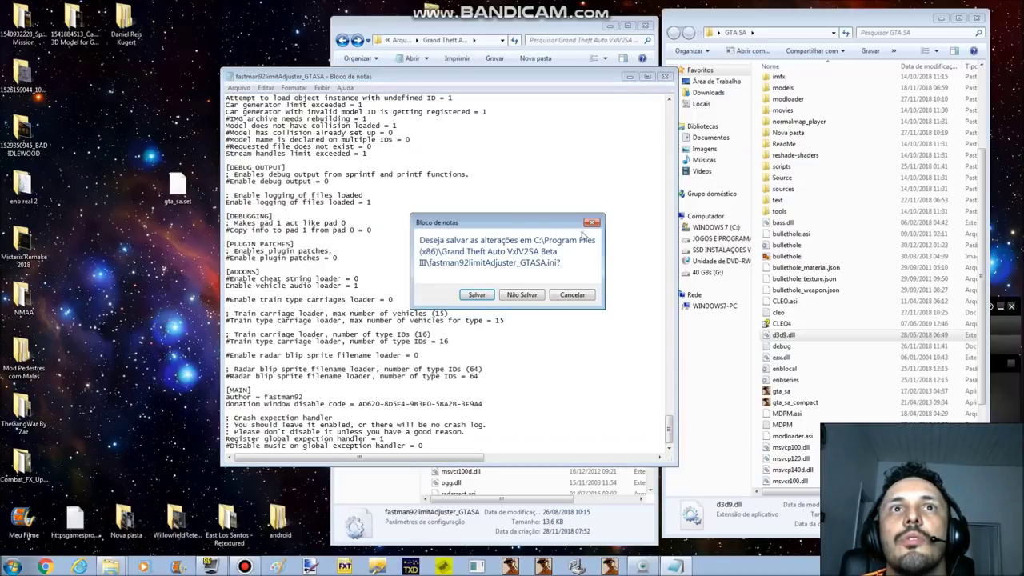
key(Return)
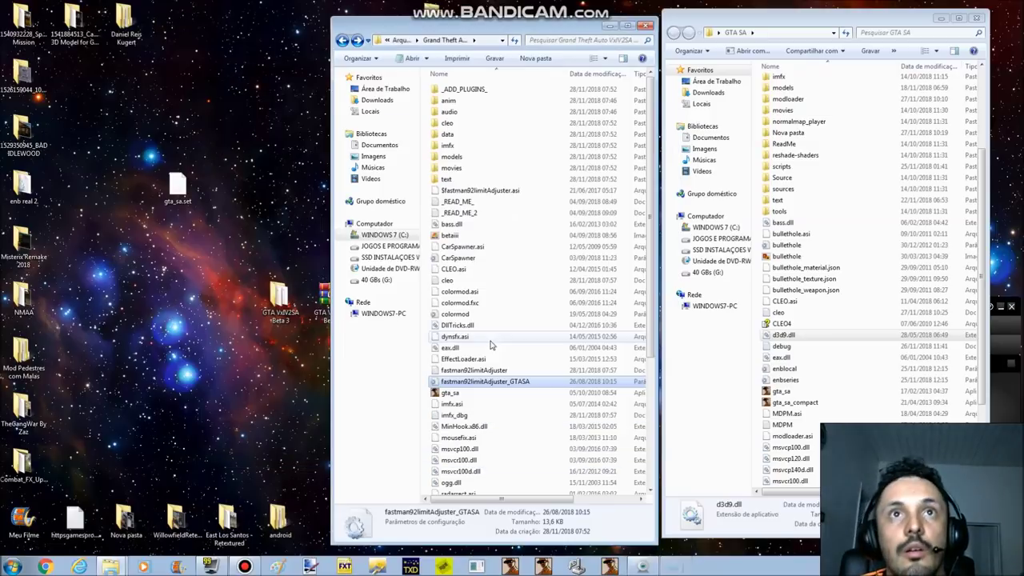
Launch the game again from gta_sa and open its options
click(450, 393)
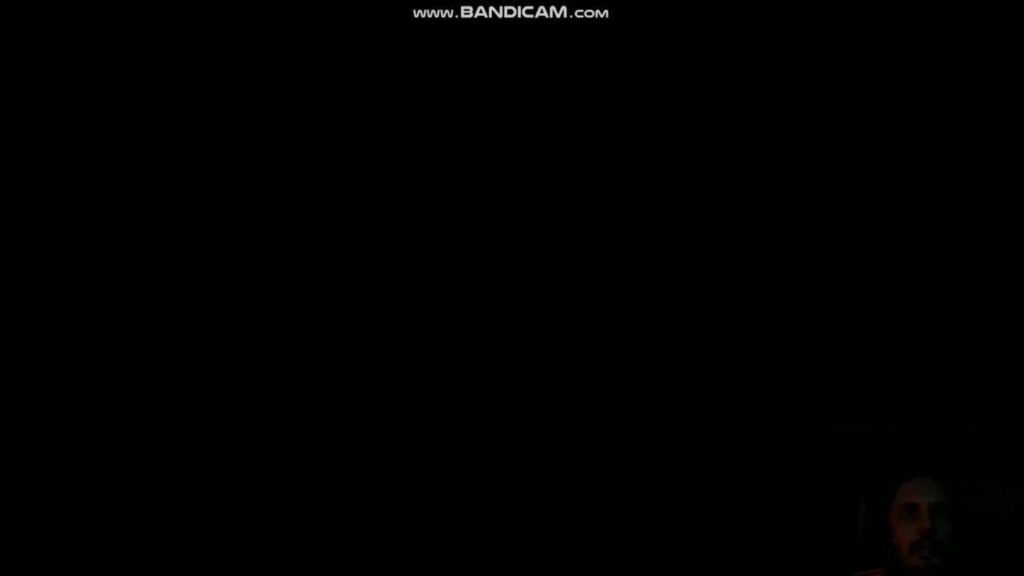
key(Down)
key(Return)
key(Escape)
key(Return)
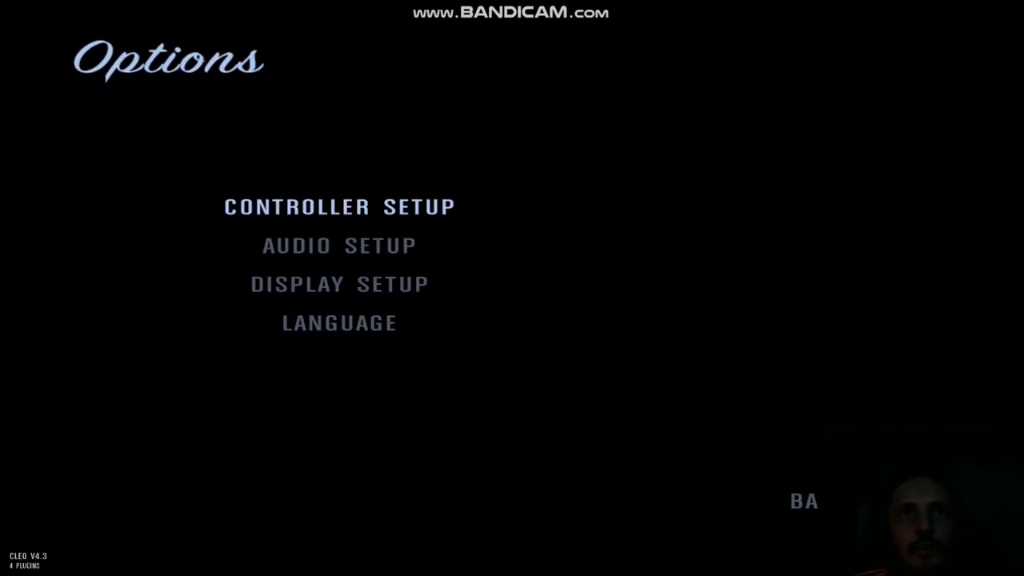
Look through the game's options pages and quit the game
key(Up)
key(Return)
key(Down)
key(Return)
key(Escape)
key(Escape)
key(Down)
key(Return)
key(Return)
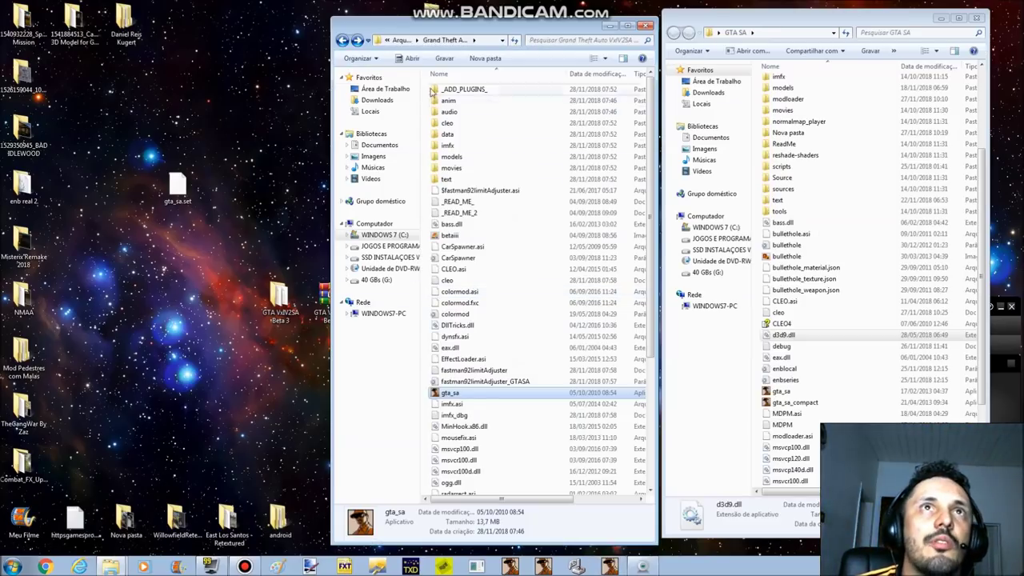
Move gta_sa.set from the desktop back into GTA San Andreas User Files, replacing the newly generated file
click(378, 144)
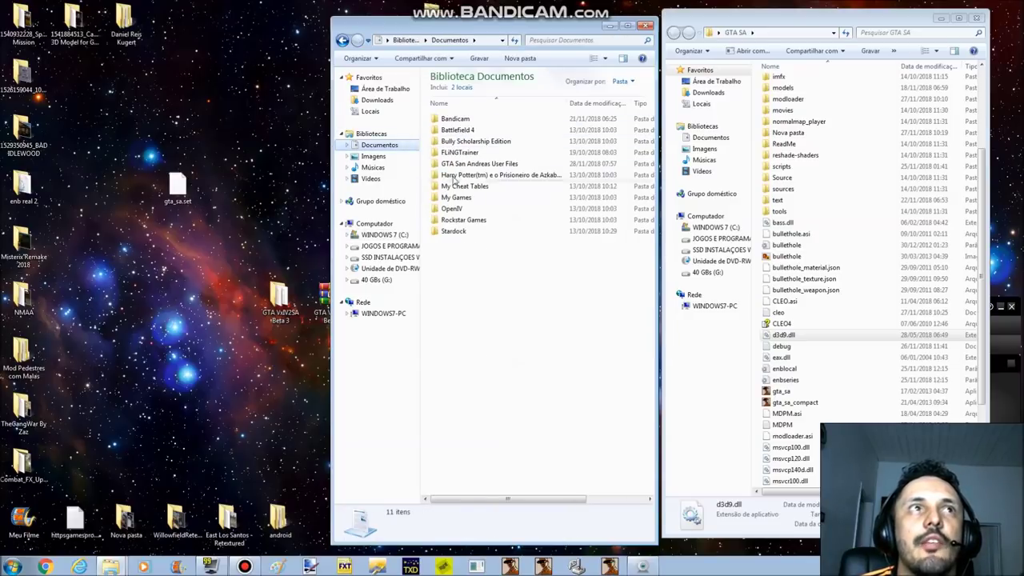
double_click(558, 165)
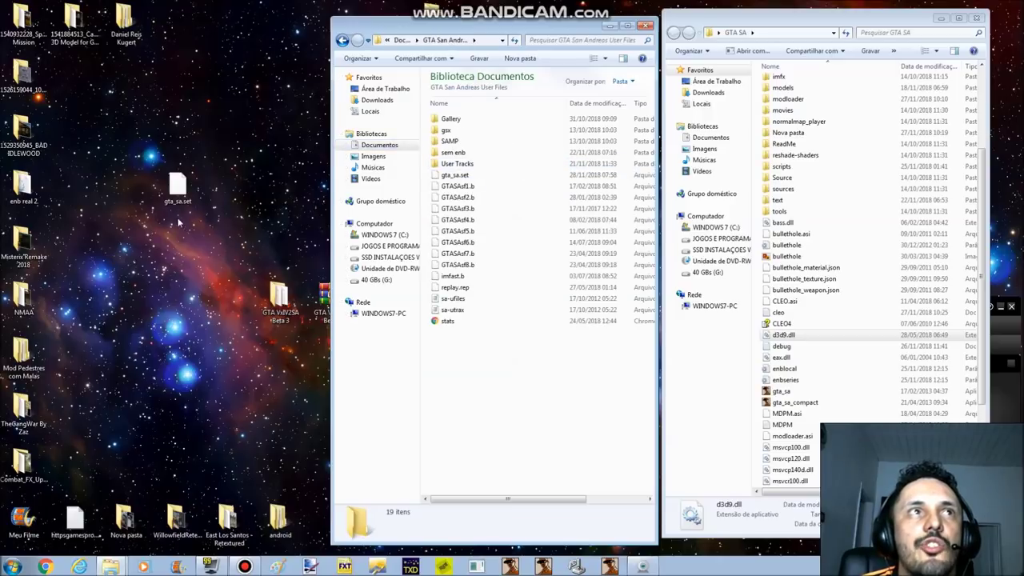
drag(177, 185, 494, 407)
click(544, 236)
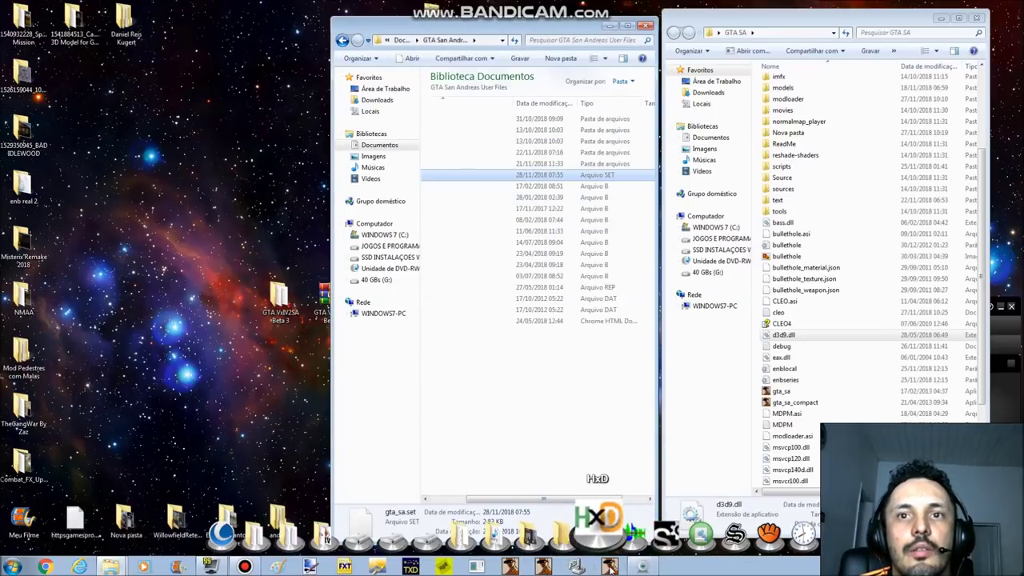
Return to the installed game's folder, relaunch gta_sa and open the Pantalla display settings under Opciones
click(610, 565)
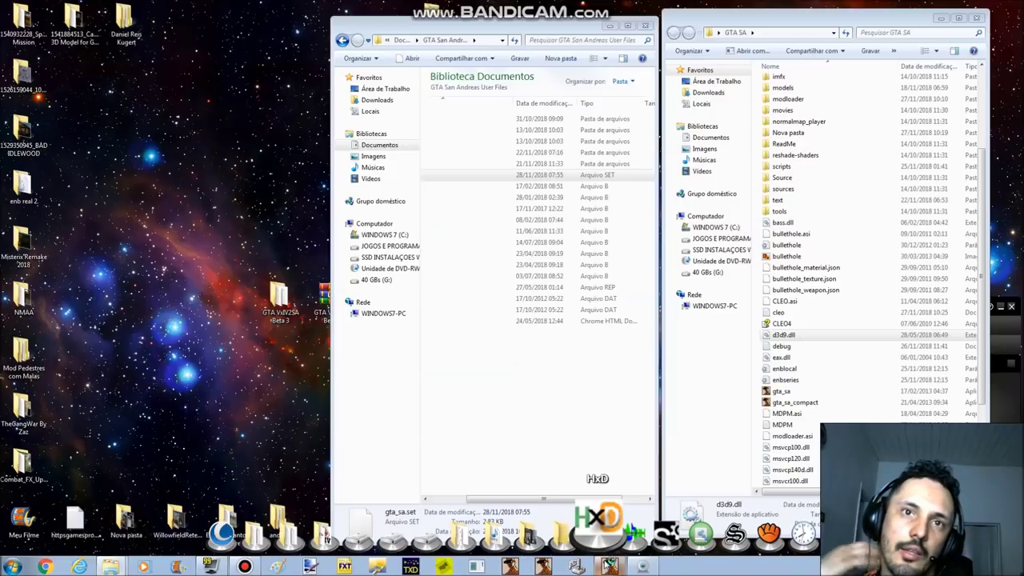
click(342, 40)
click(356, 40)
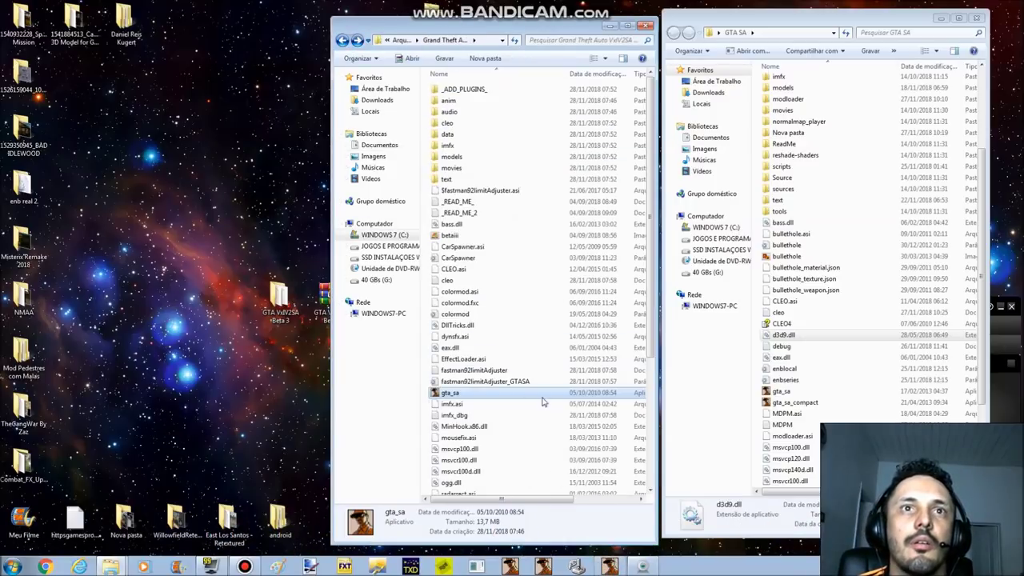
double_click(480, 404)
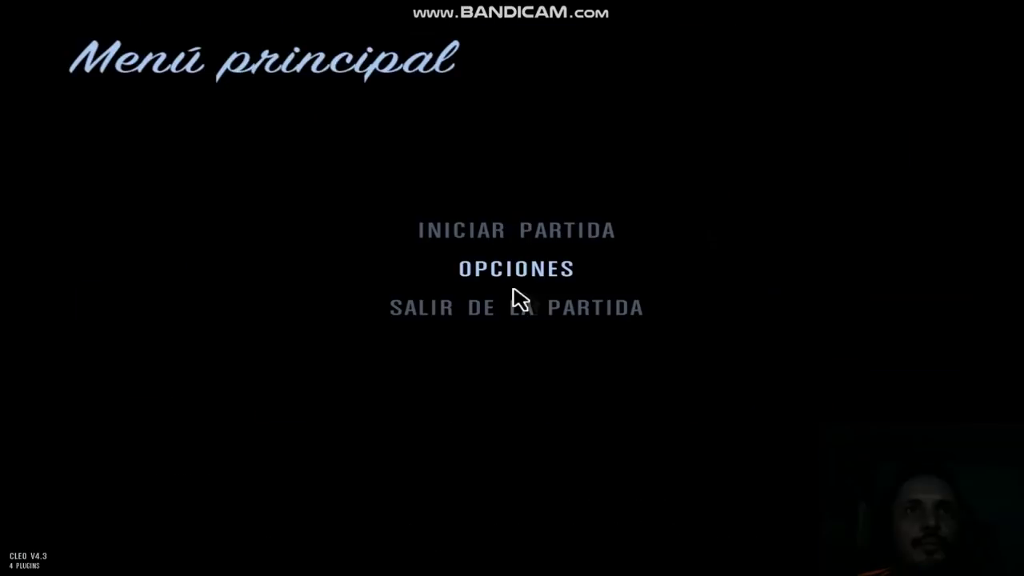
click(515, 276)
key(Up)
key(Up)
key(Return)
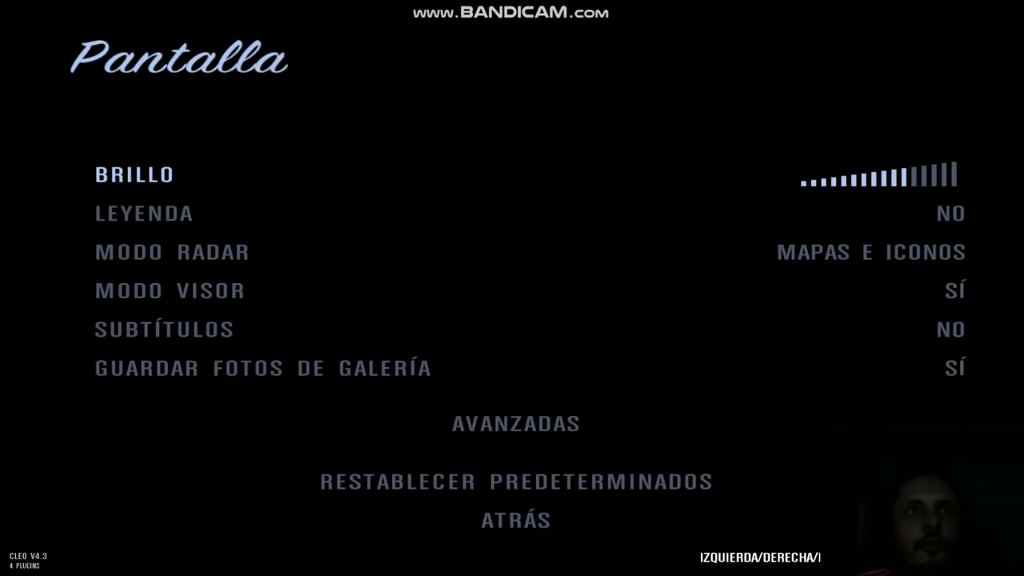
Raise the brightness (Brillo) to its maximum and open the advanced display settings
key(Right)
key(Right)
key(Right)
key(Right)
key(Right)
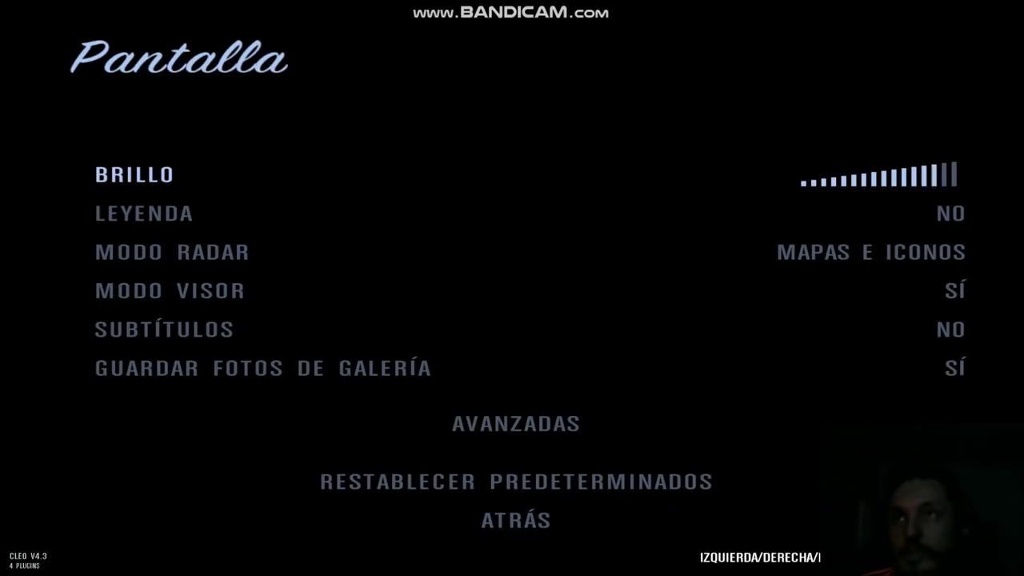
key(Up)
key(Up)
key(Up)
key(Up)
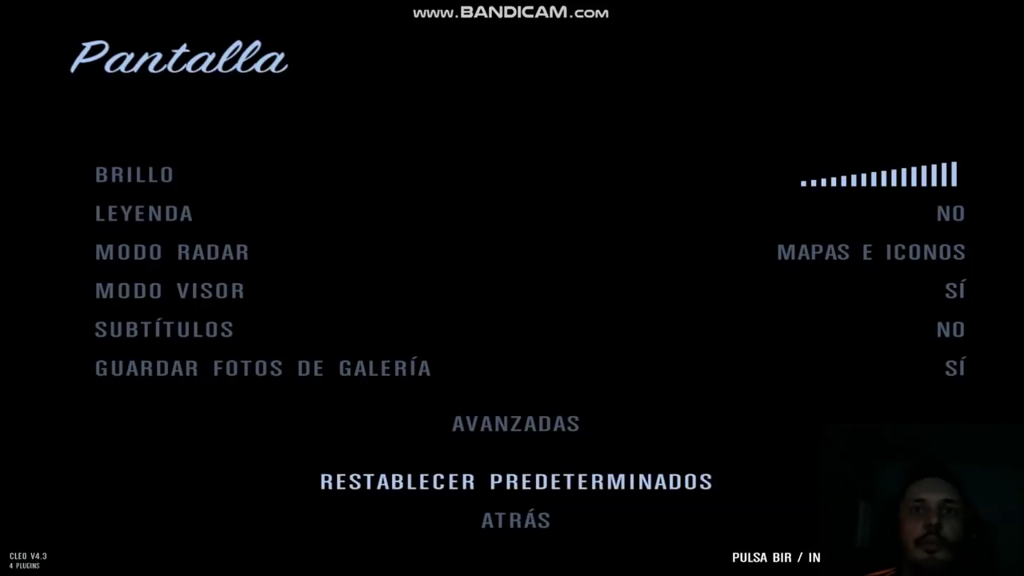
key(Down)
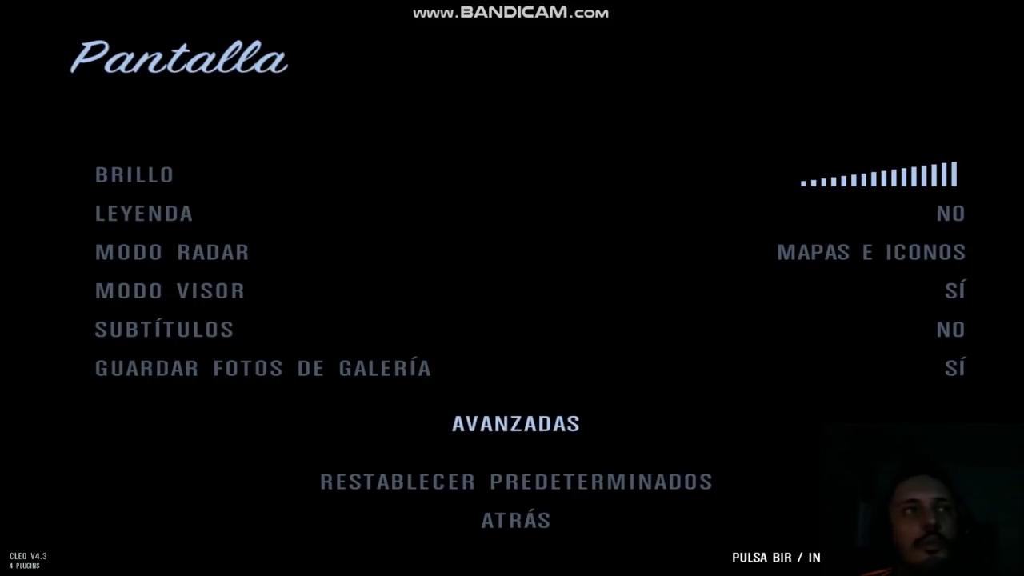
key(Return)
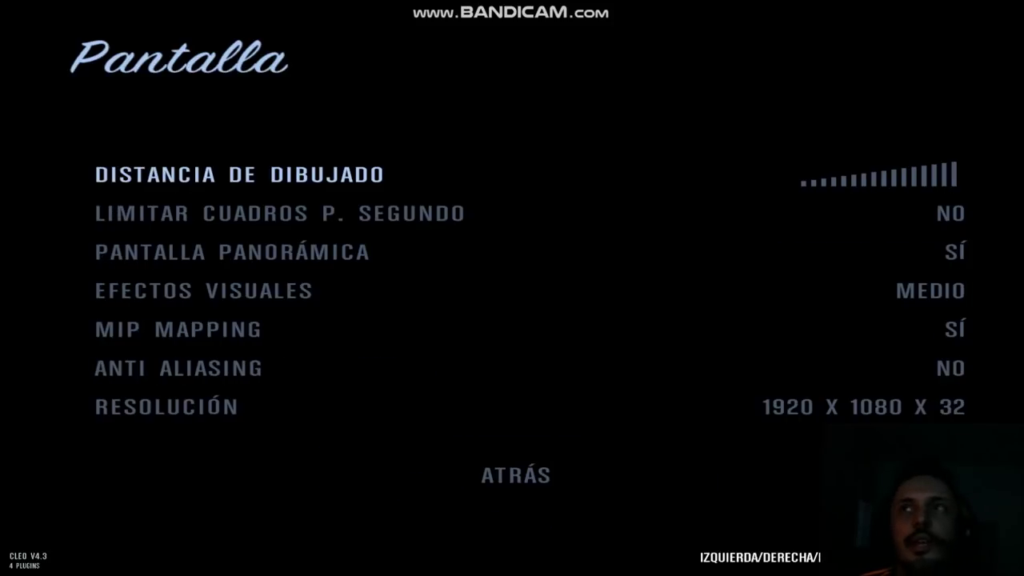
Try the draw distance (Distancia de dibujado) at about half its range and set it back to the minimum
key(Right)
key(Right)
key(Right)
key(Right)
key(Right)
key(Right)
key(Right)
key(Right)
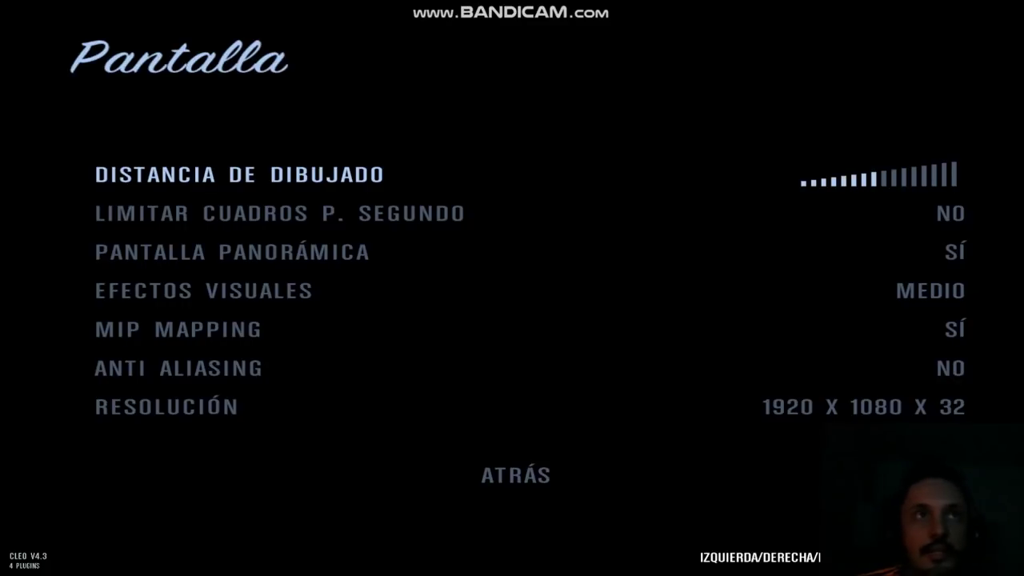
key(Left)
key(Left)
key(Left)
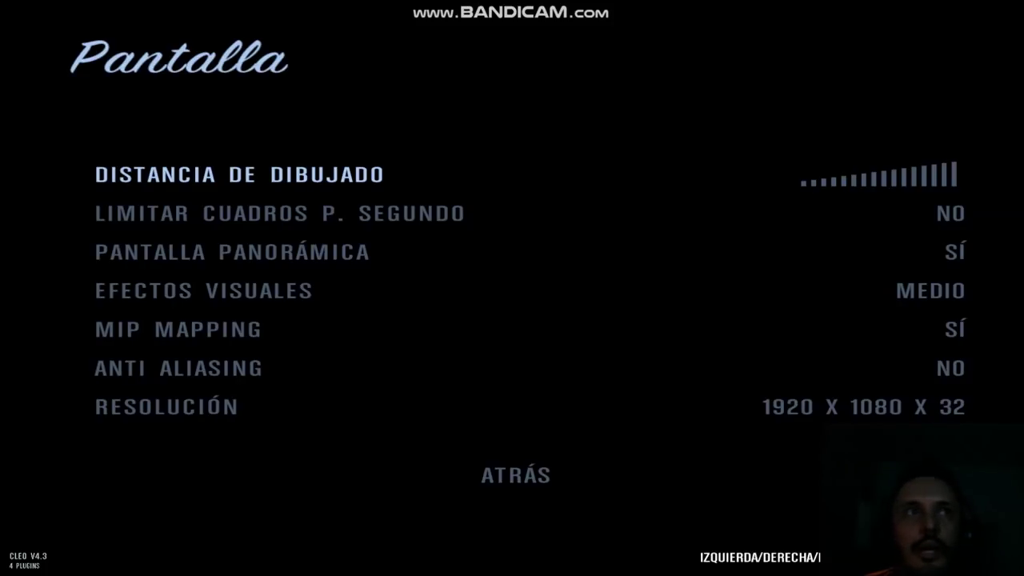
Cycle through the visual effects (Efectos visuales) levels and set them to Medio
key(Down)
key(Down)
key(Down)
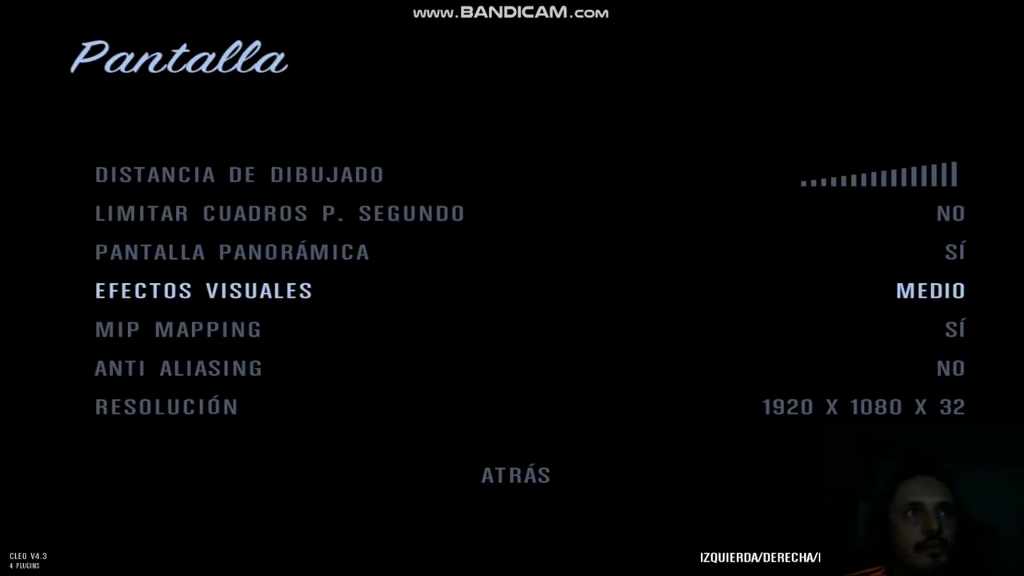
key(Right)
key(Right)
key(Right)
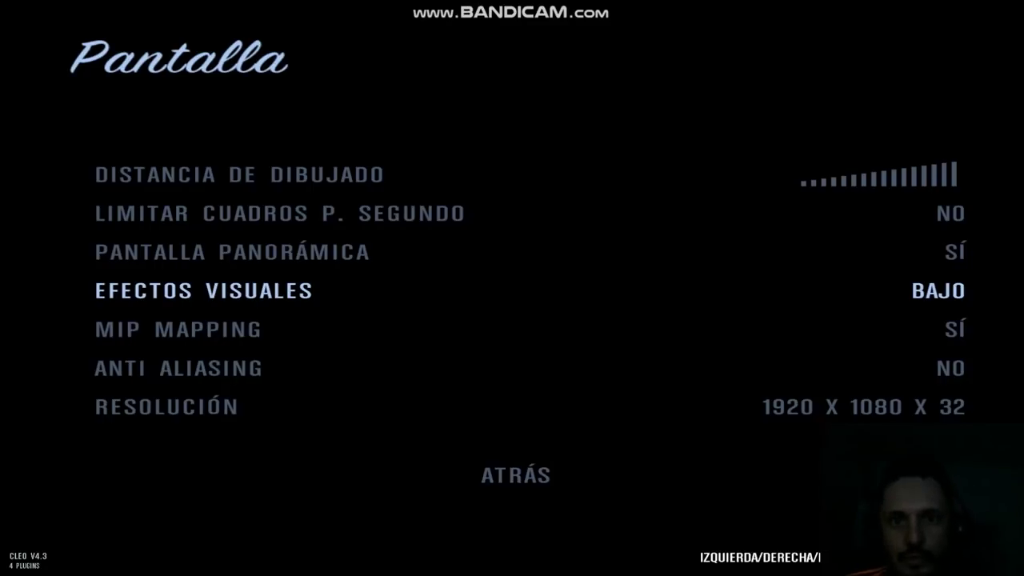
key(Right)
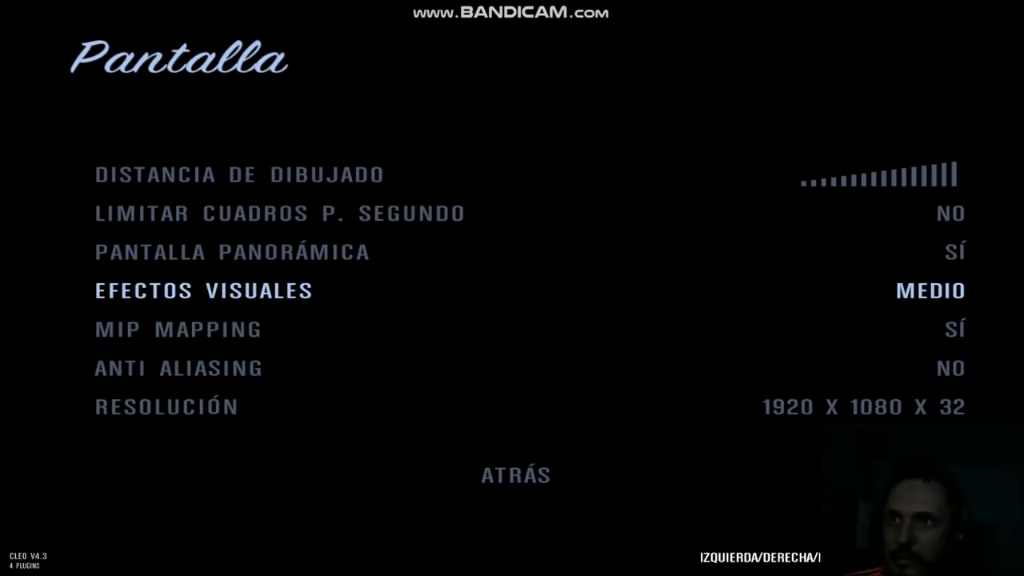
Review the resolution, mip mapping, widescreen (Pantalla panorámica) and anti-aliasing entries in the advanced display settings
key(Down)
key(Down)
key(Down)
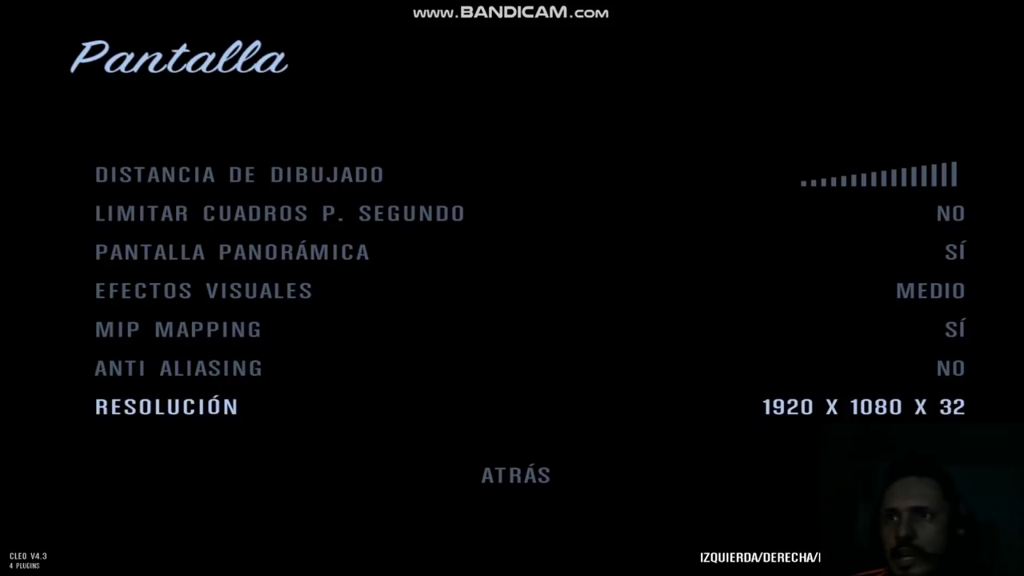
key(Up)
key(Up)
key(Up)
key(Up)
key(Up)
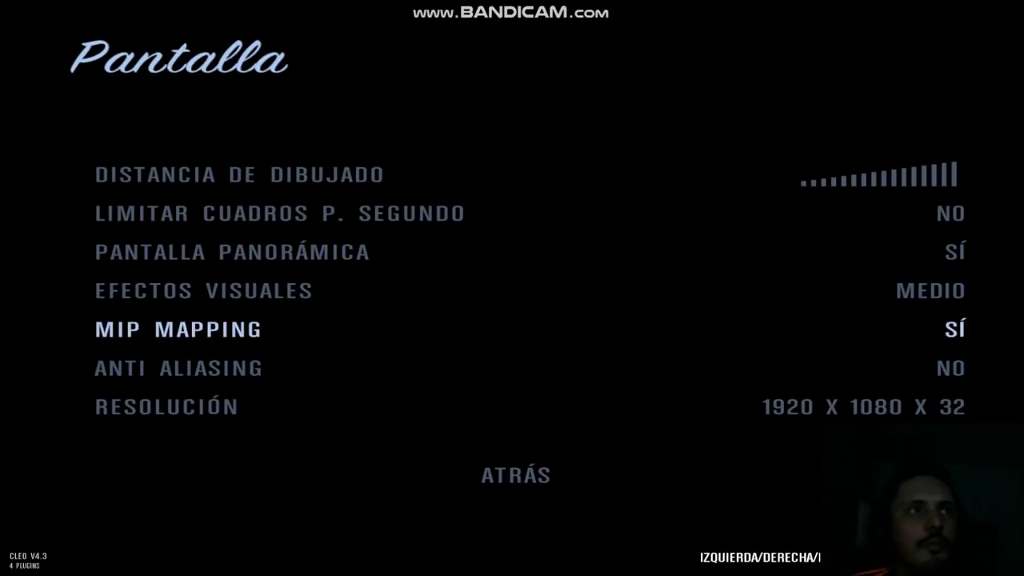
key(Right)
key(Left)
key(Down)
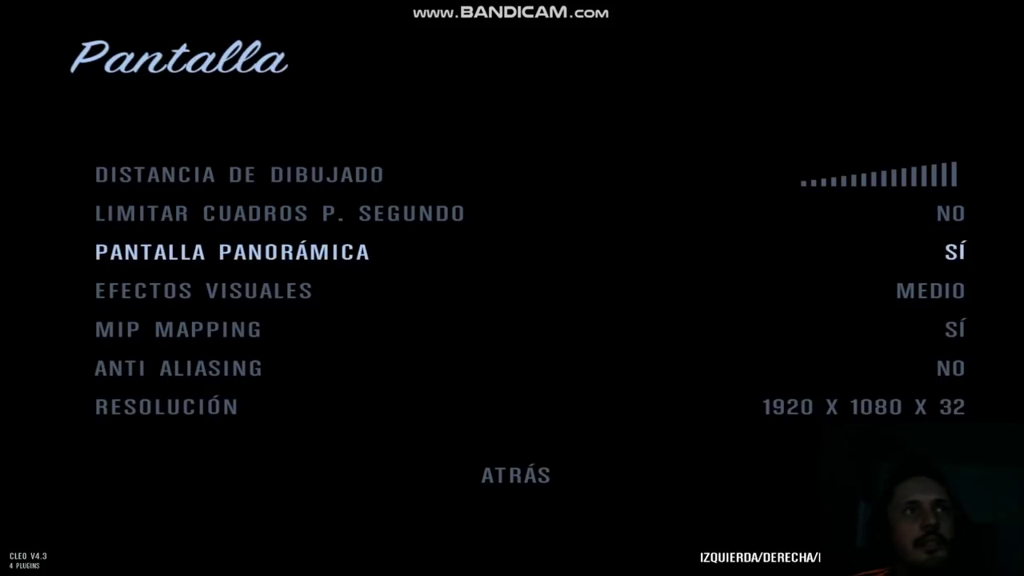
key(Left)
key(Right)
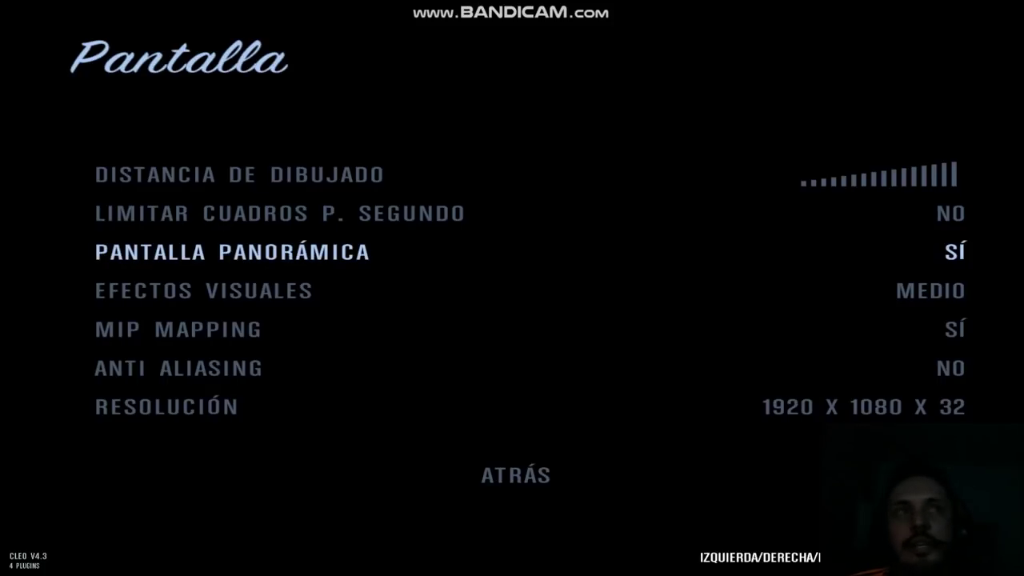
key(Down)
key(Down)
key(Down)
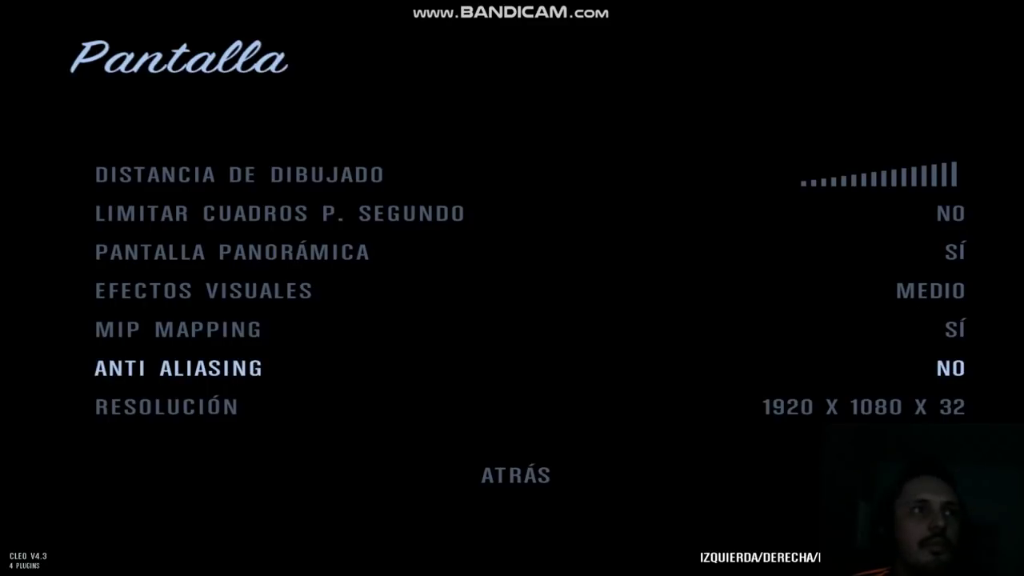
key(Up)
key(Down)
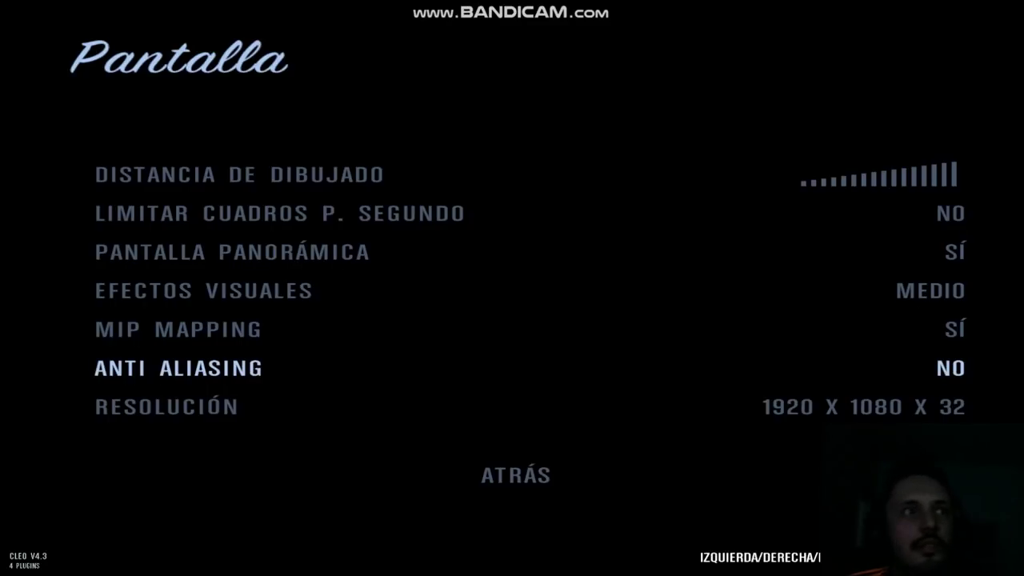
Leave the display settings, return to the main menu and open the Iniciar partida options
key(Escape)
key(Escape)
key(Up)
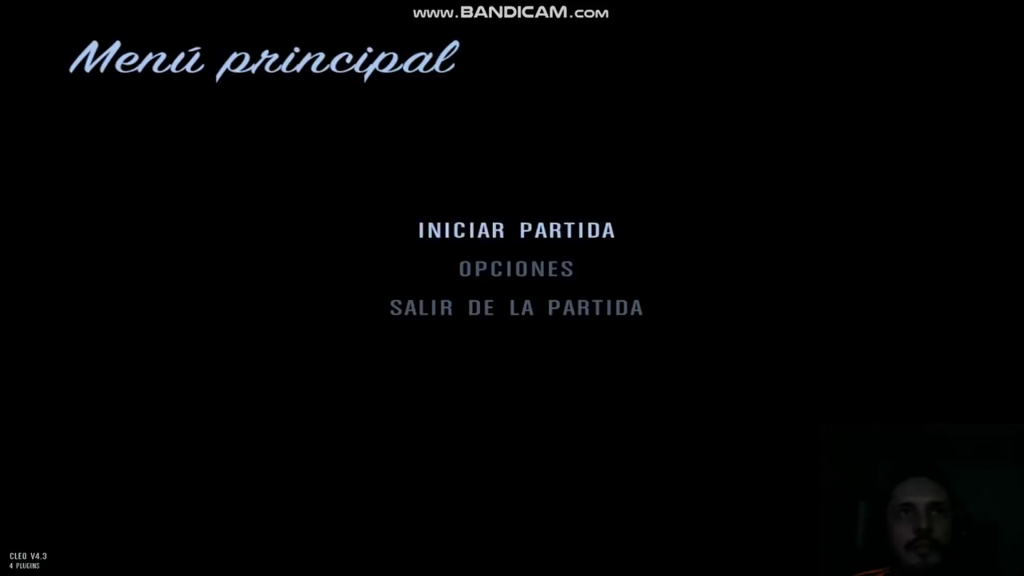
key(Return)
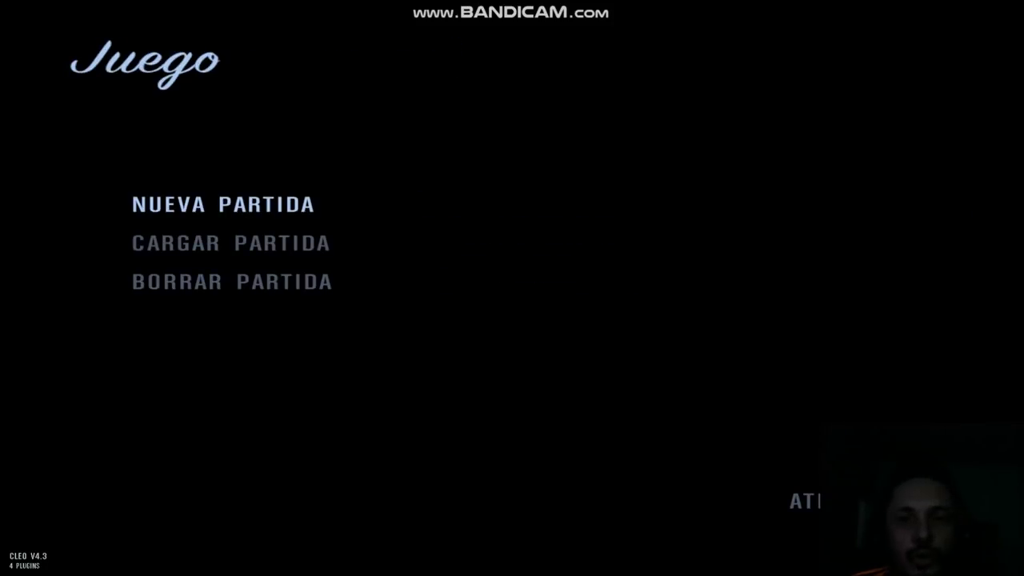